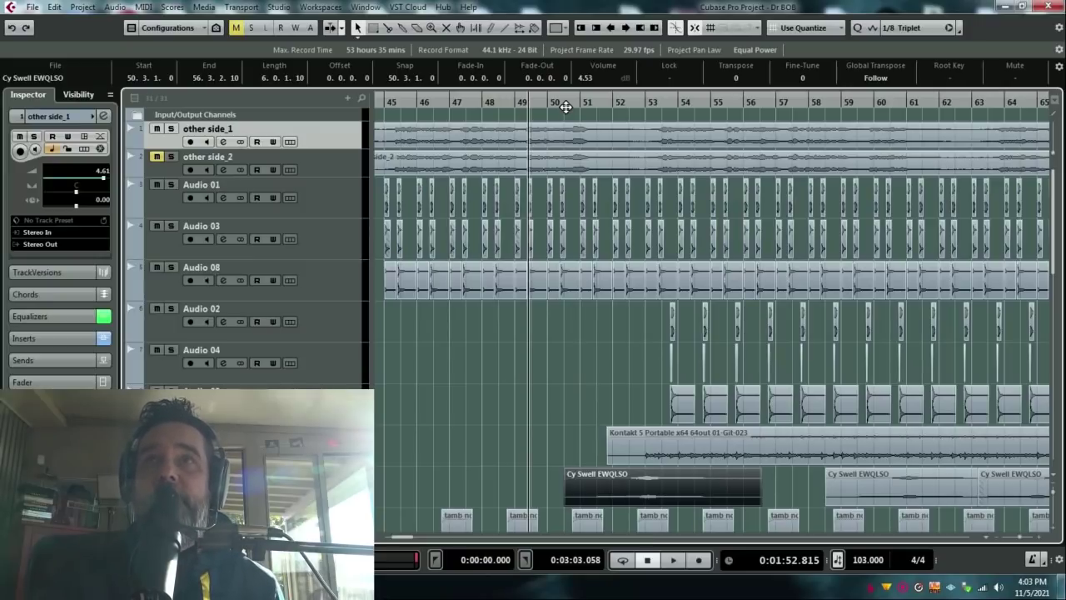
# Add one stereo audio track routed to Stereo Out directly below the other side_1 track.
pyautogui.click(564, 105)
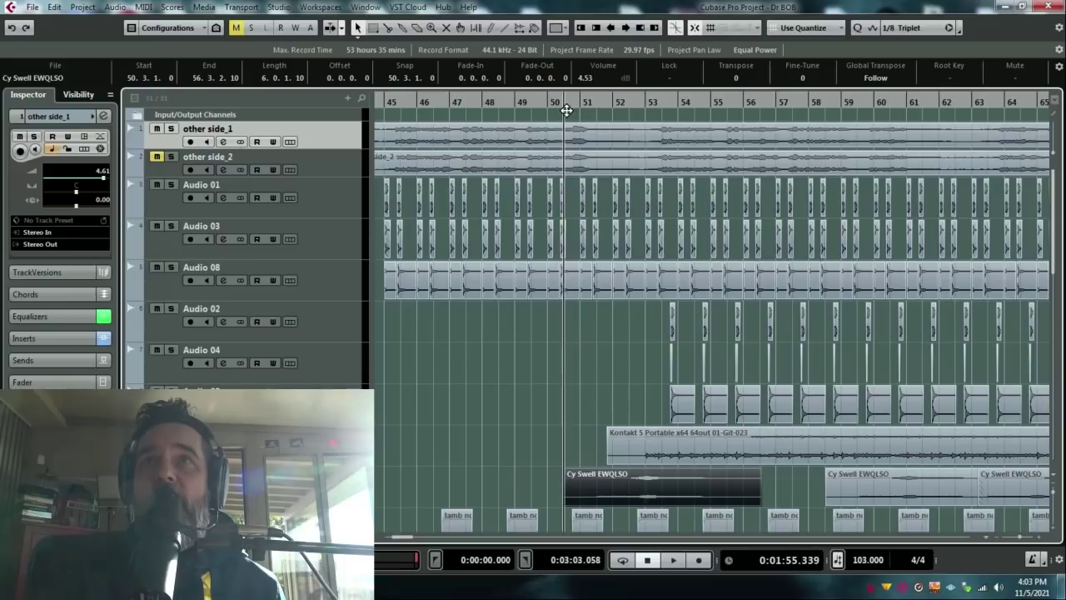
pyautogui.rightClick(352, 136)
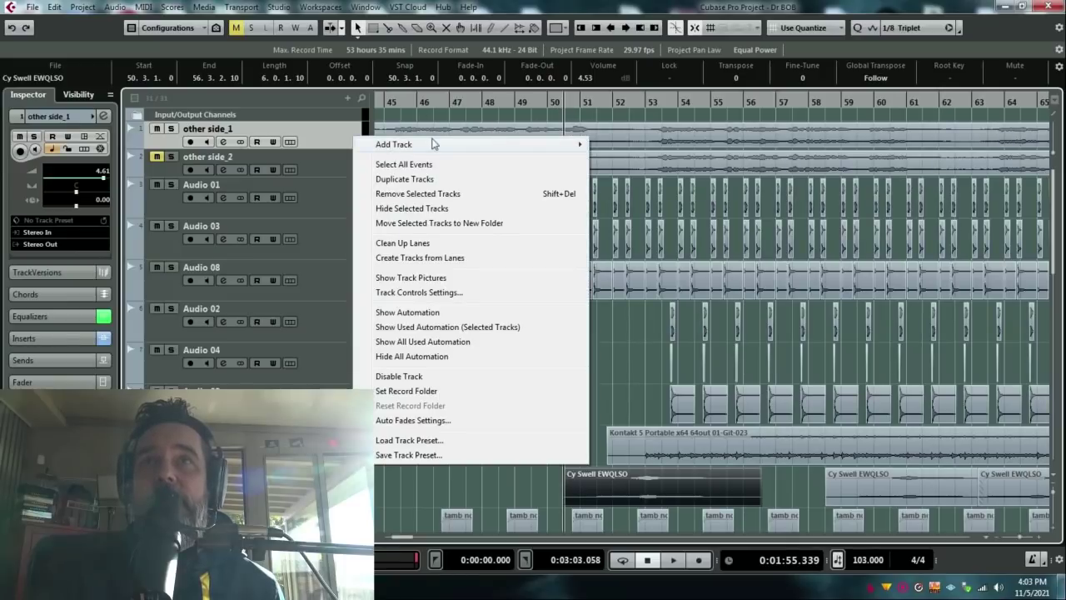
pyautogui.moveTo(436, 144)
pyautogui.click(614, 147)
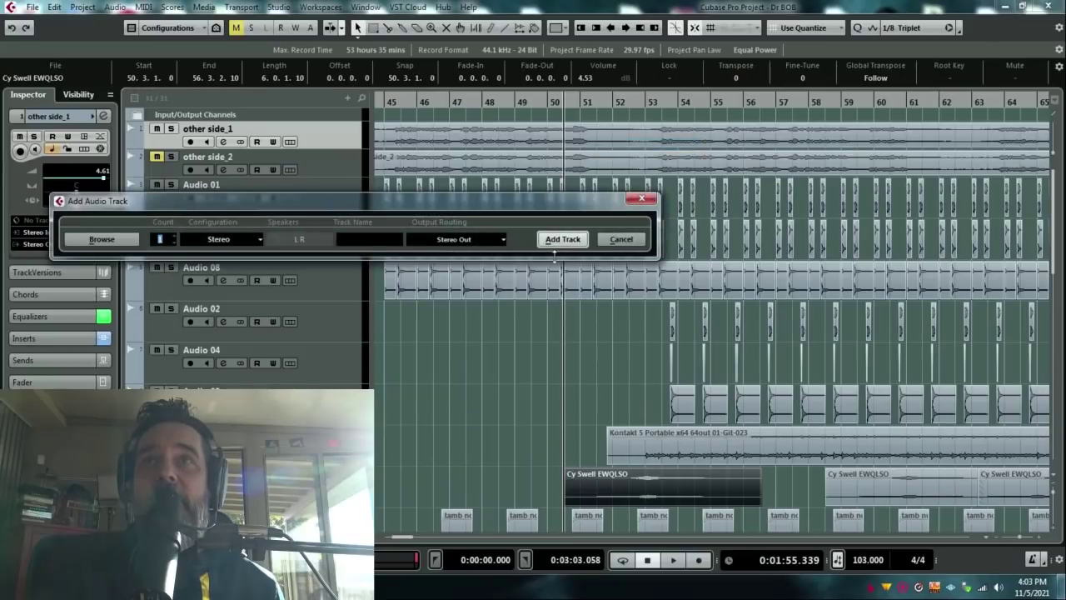
pyautogui.click(569, 247)
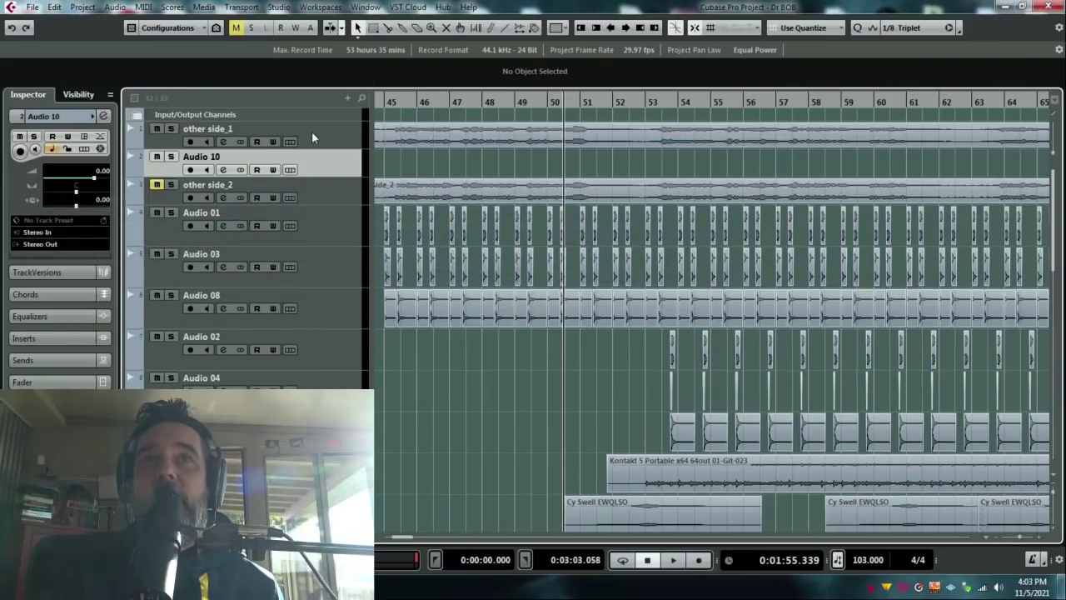
# Set the quantize value to 1/16 and split the other side_1 event at 50.4.1.0 and 51.3.1.0 to isolate the phrase.
pyautogui.moveTo(551, 98); pyautogui.dragTo(546, 126)
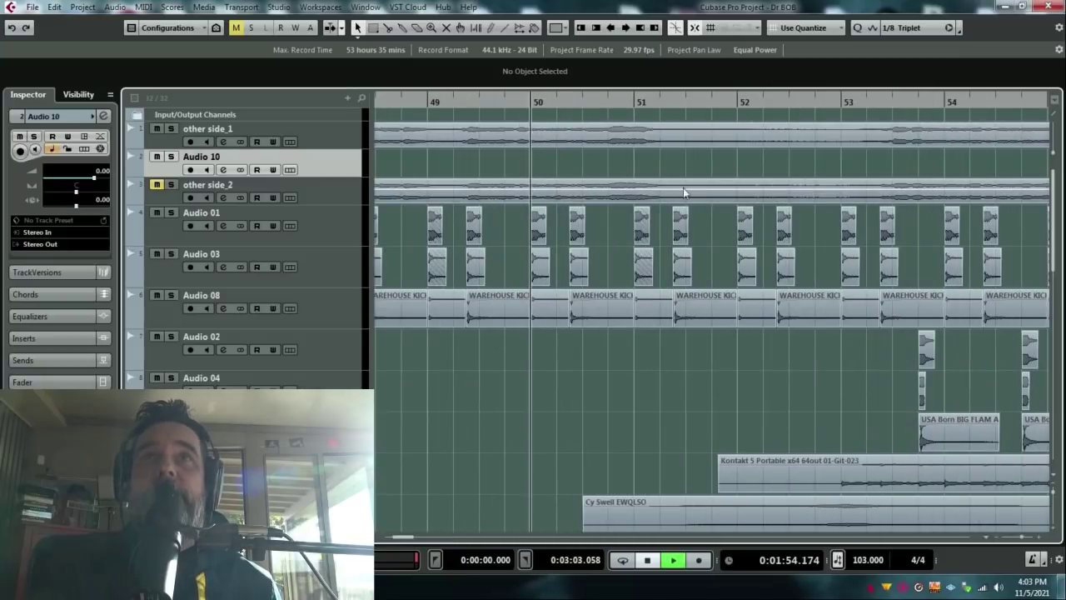
pyautogui.click(910, 28)
pyautogui.click(924, 104)
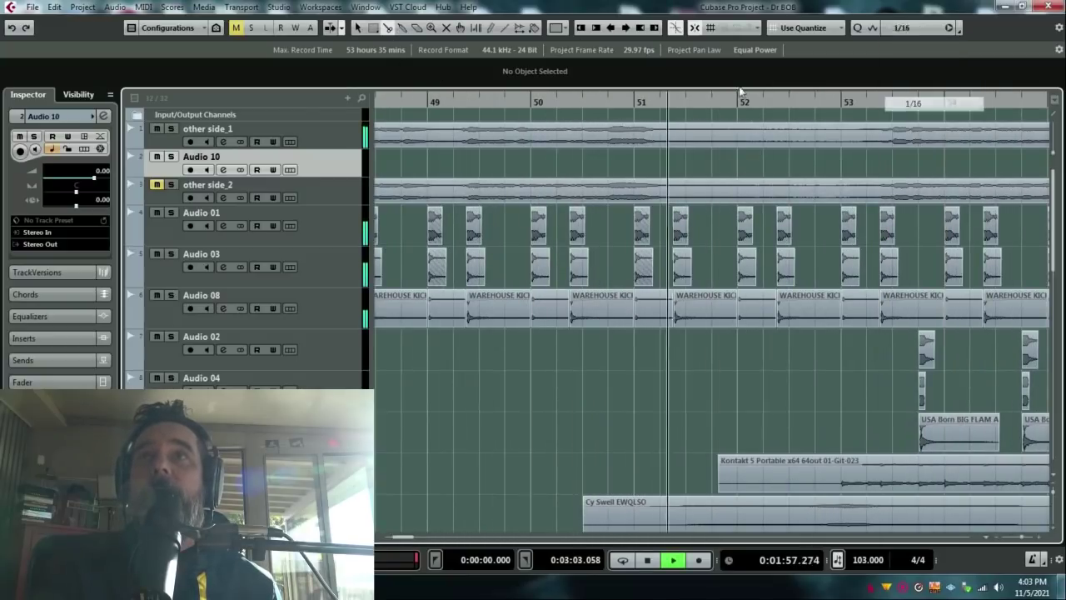
pyautogui.click(526, 113)
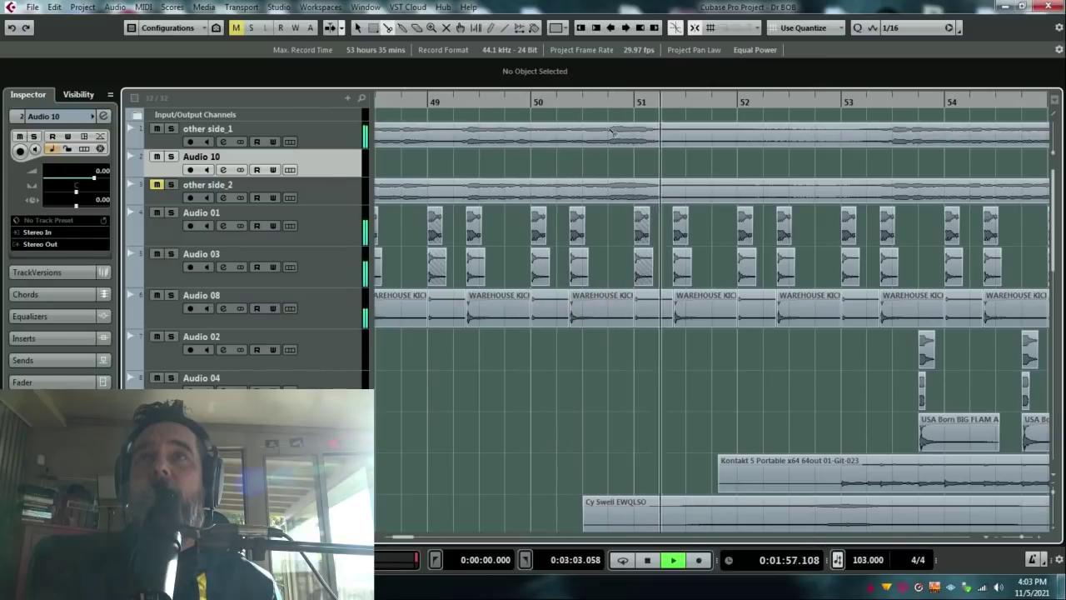
pyautogui.moveTo(614, 133); pyautogui.dragTo(516, 75)
pyautogui.press('space')
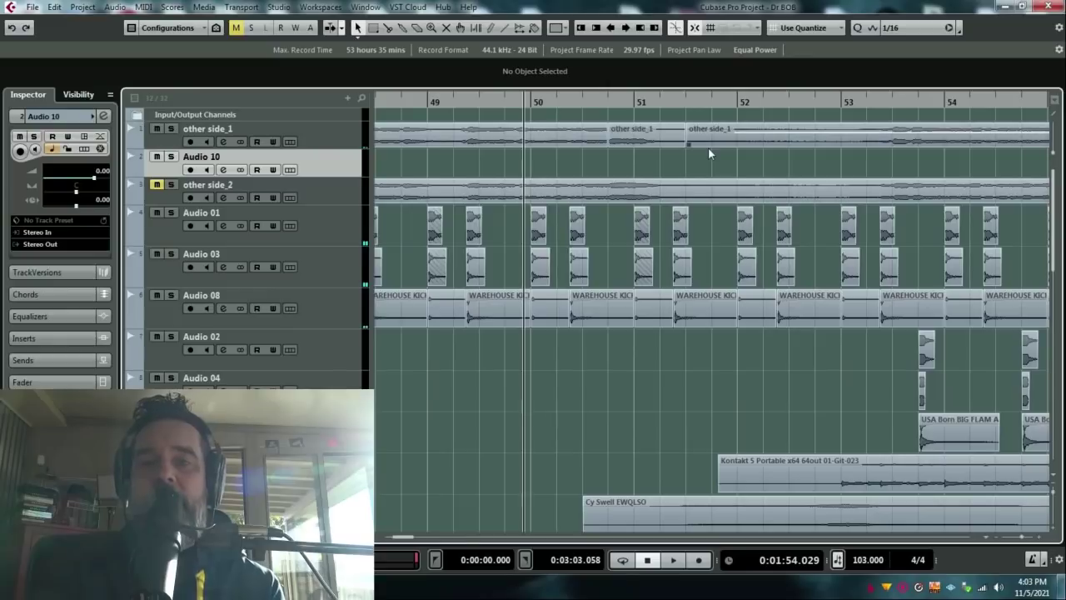
# Copy the isolated other side_1 slice onto the Audio 10 track at 51.2, 51.4 and 52.2, with event volume -5.79, and play the echoes back.
pyautogui.click(631, 144)
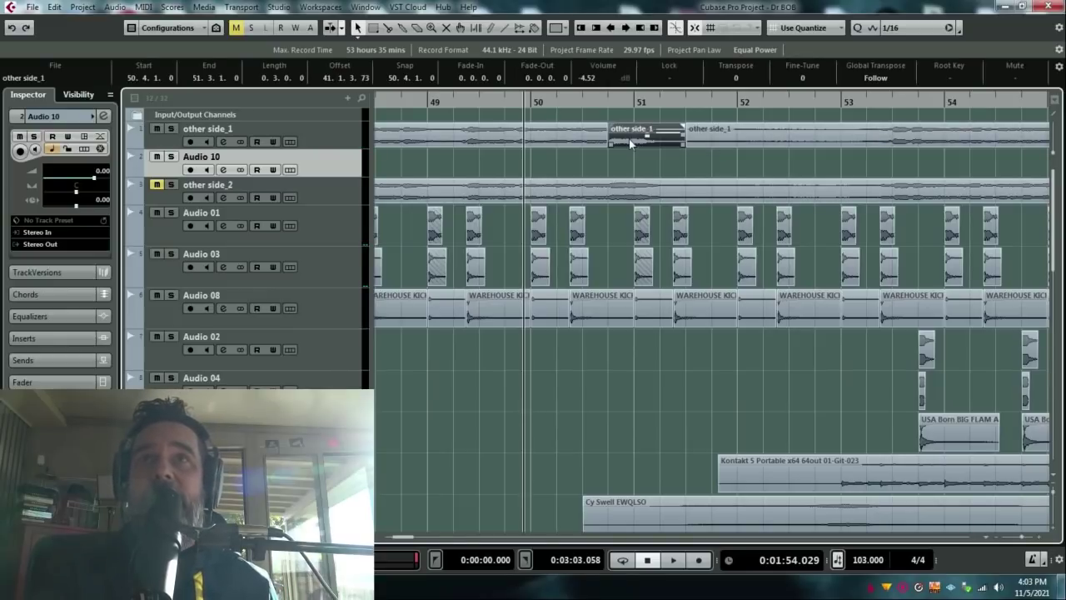
pyautogui.moveTo(629, 160); pyautogui.dragTo(717, 164)
pyautogui.press('/')
pyautogui.press('space')
pyautogui.press('space')
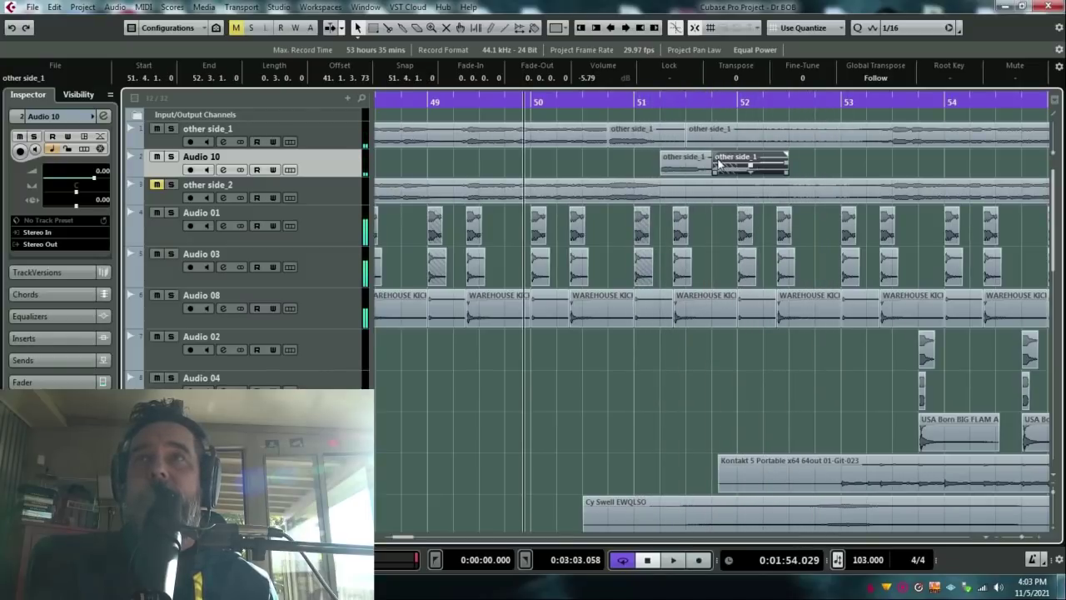
pyautogui.moveTo(652, 110); pyautogui.dragTo(844, 167)
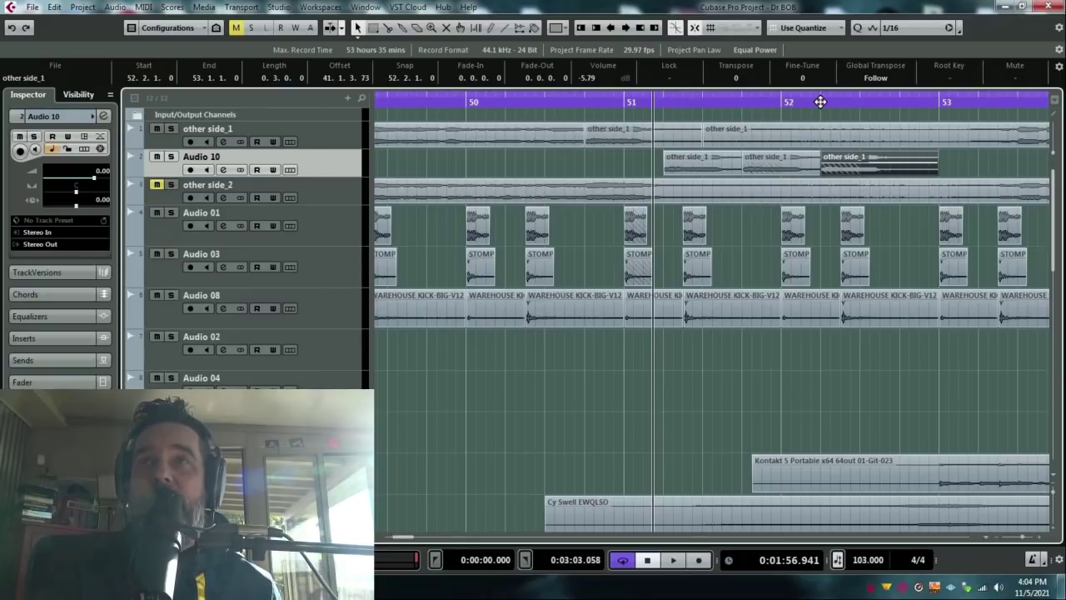
pyautogui.press('space')
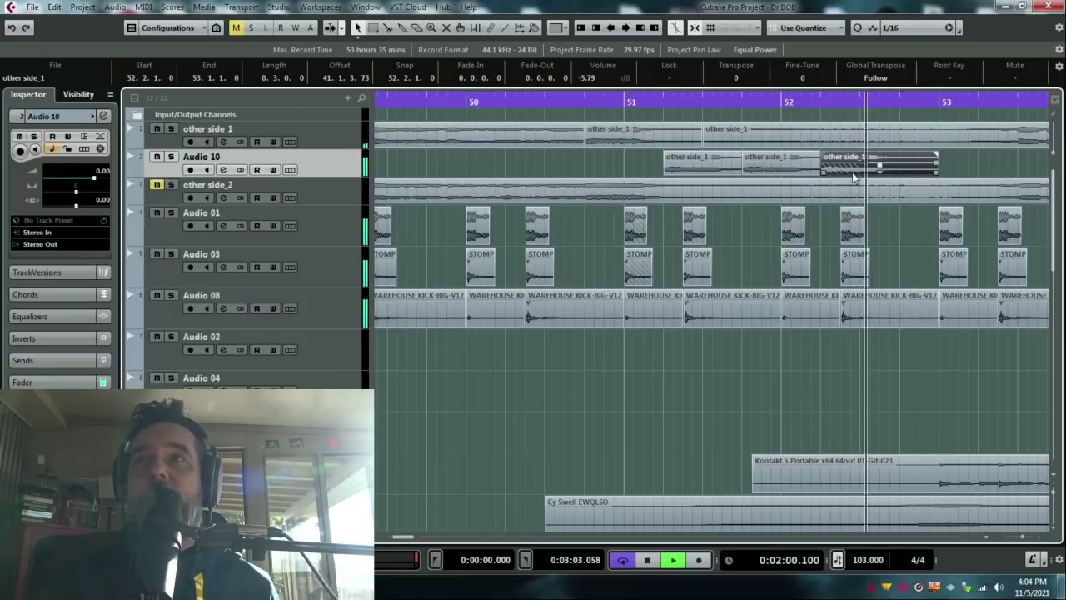
# Place a fourth copy of the slice at 52.4.1.0 on Audio 10, shortened to end at 53.2.1.119 with a brief fade-out.
pyautogui.moveTo(853, 176); pyautogui.dragTo(905, 168)
pyautogui.moveTo(1016, 167); pyautogui.dragTo(969, 158)
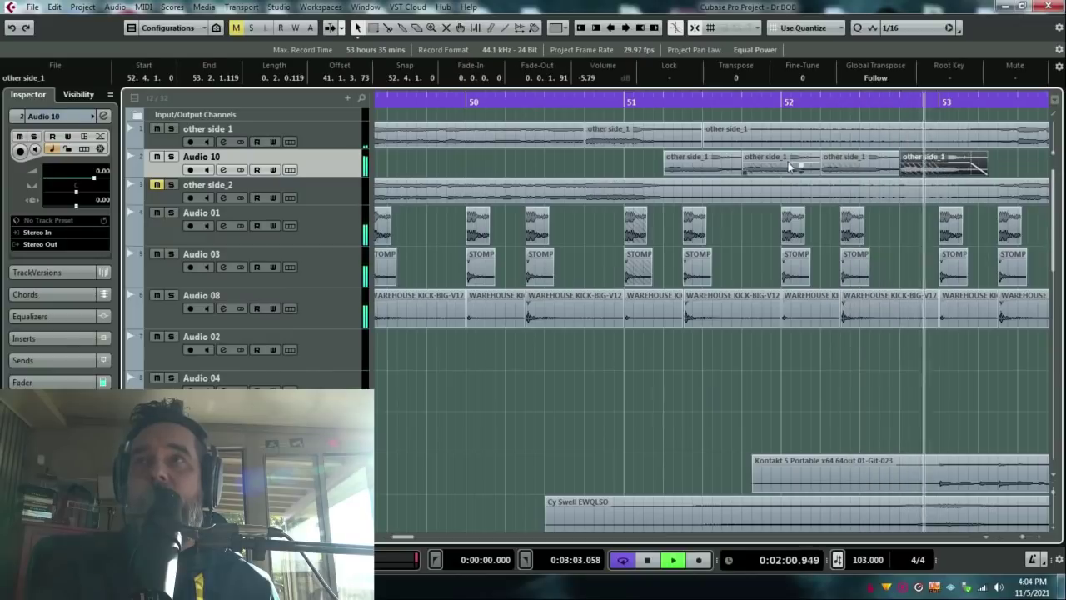
pyautogui.press('space')
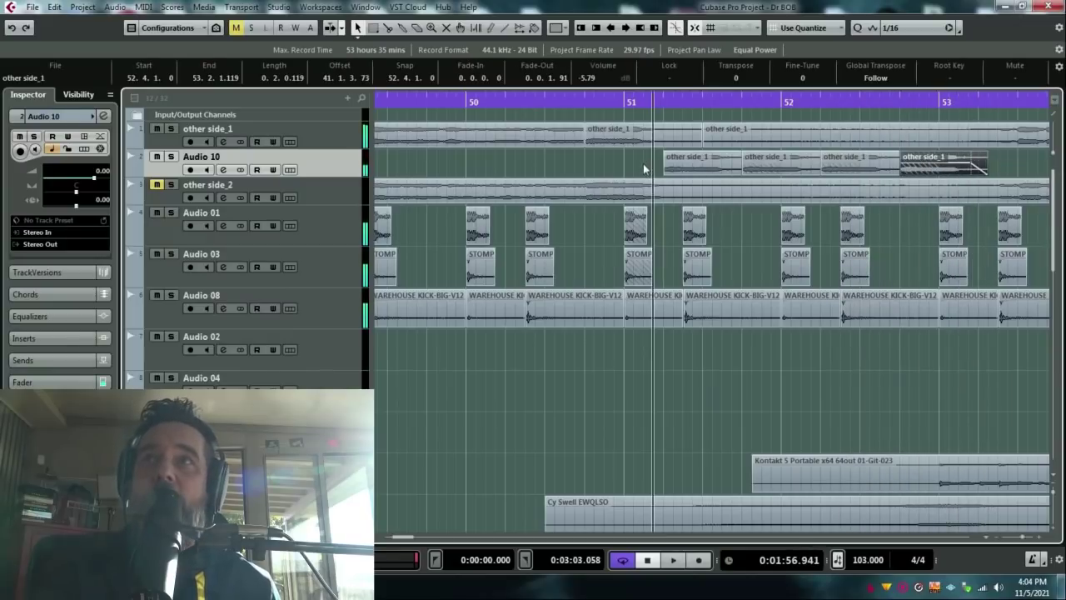
# Bounce the four Audio 10 slices into a single audio event, replacing the original events.
pyautogui.moveTo(643, 163); pyautogui.dragTo(952, 166)
pyautogui.hotkey('ctrl', 'b')
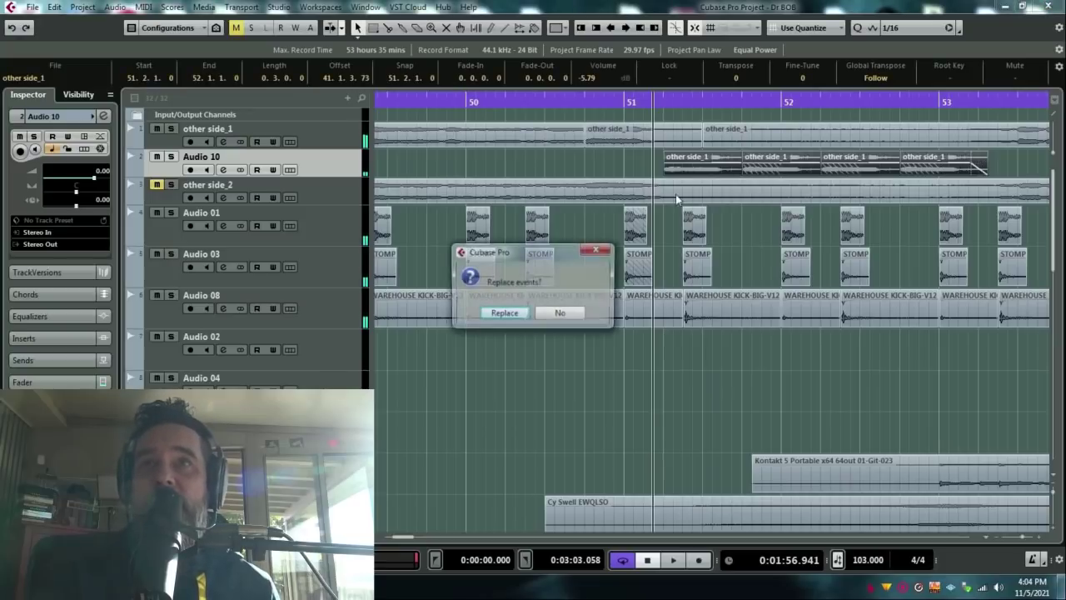
pyautogui.click(503, 313)
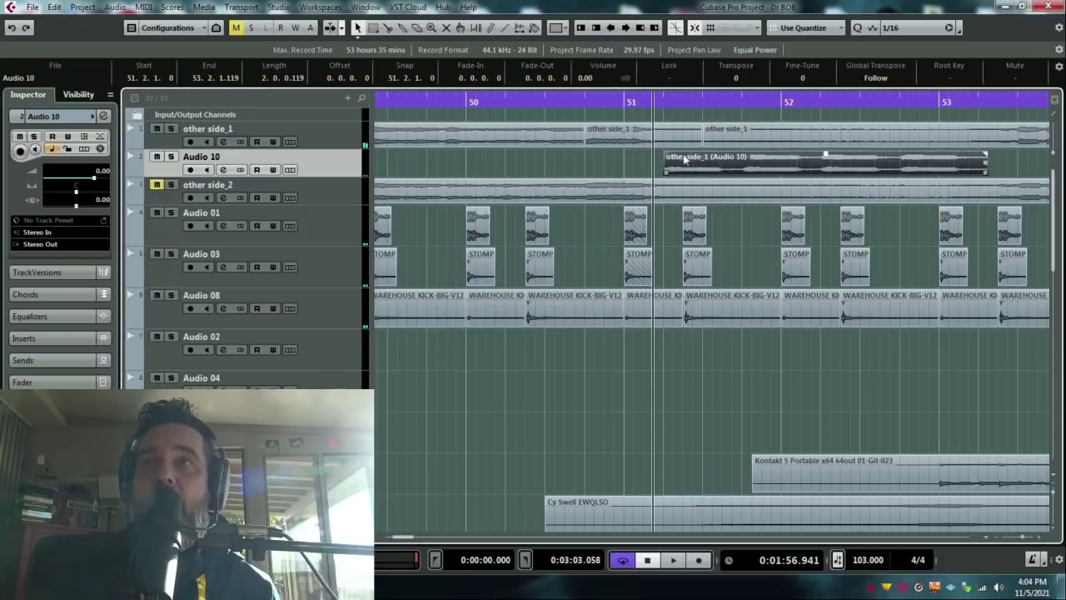
# Give the bounced Audio 10 event a long fade-out of 1.2.2.86 and a short fade-in of 0.0.0.73, checking it with playback.
pyautogui.moveTo(985, 155); pyautogui.dragTo(718, 171)
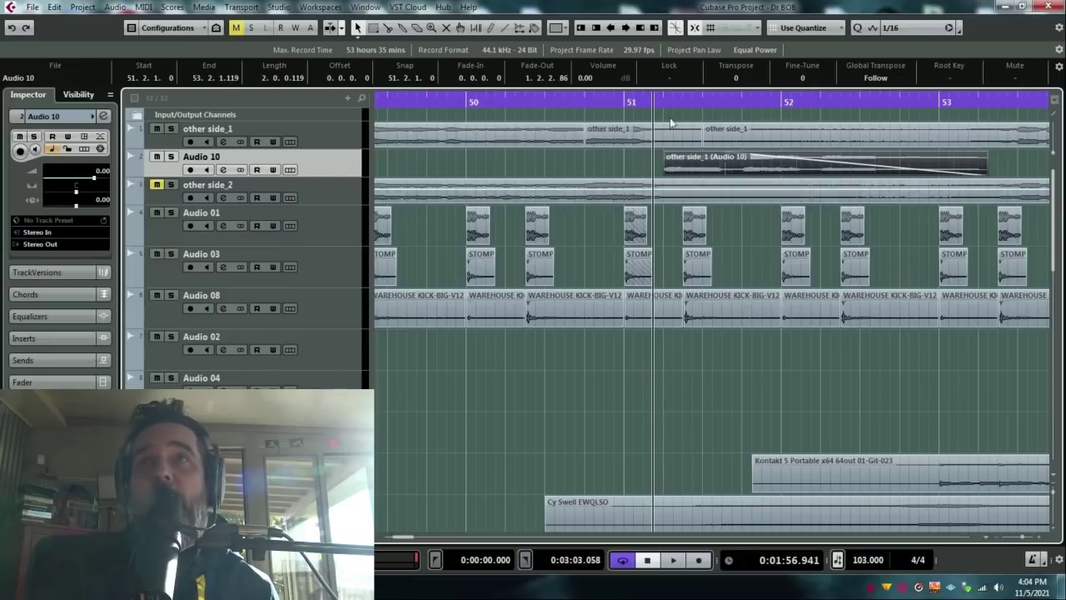
pyautogui.click(604, 101)
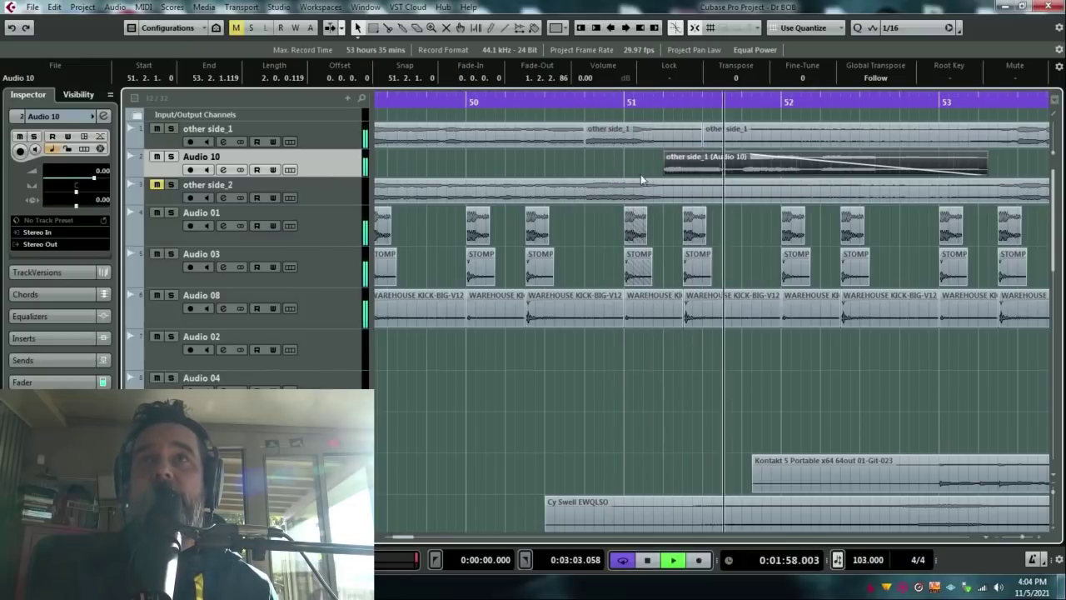
pyautogui.moveTo(666, 155); pyautogui.dragTo(670, 154)
pyautogui.click(495, 101)
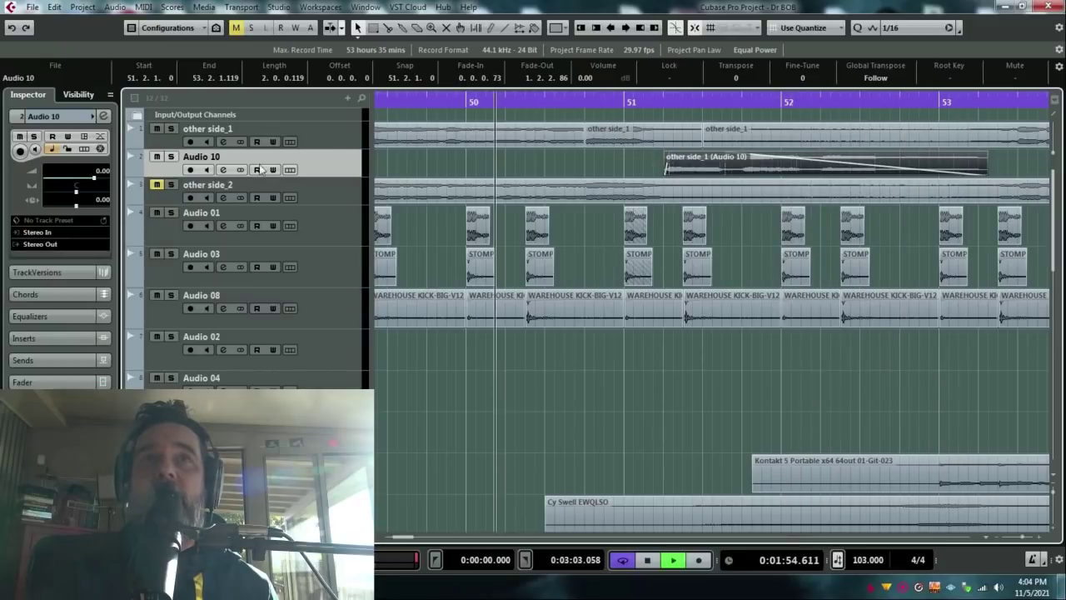
pyautogui.press('space')
# Lower the Audio 10 channel fader to -2.69 and play the section back to check the echo level.
pyautogui.click(222, 169)
pyautogui.moveTo(859, 224); pyautogui.dragTo(866, 218)
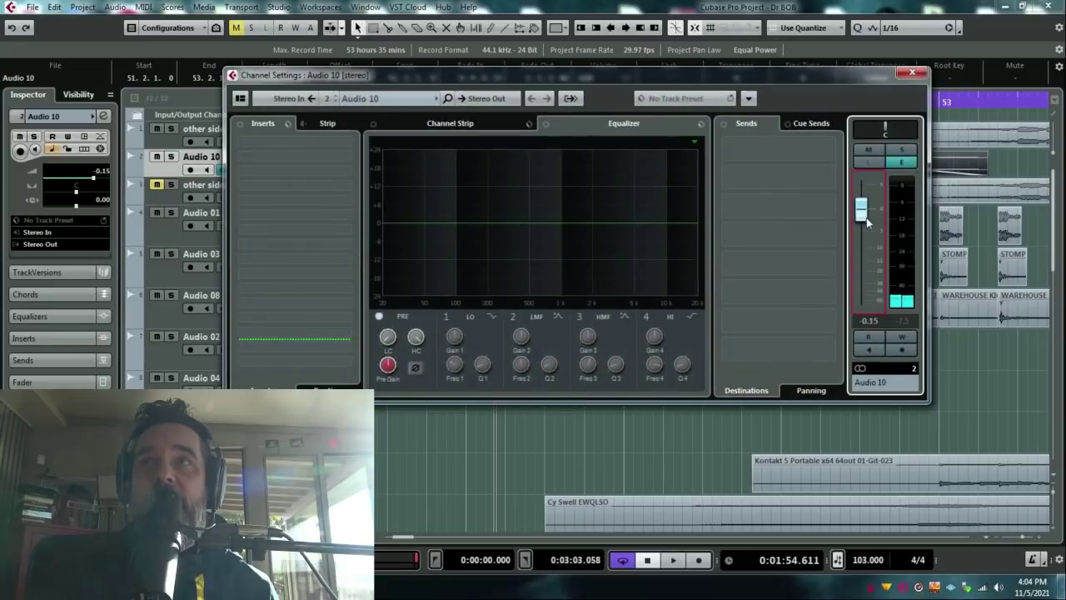
pyautogui.click(983, 368)
pyautogui.press('space')
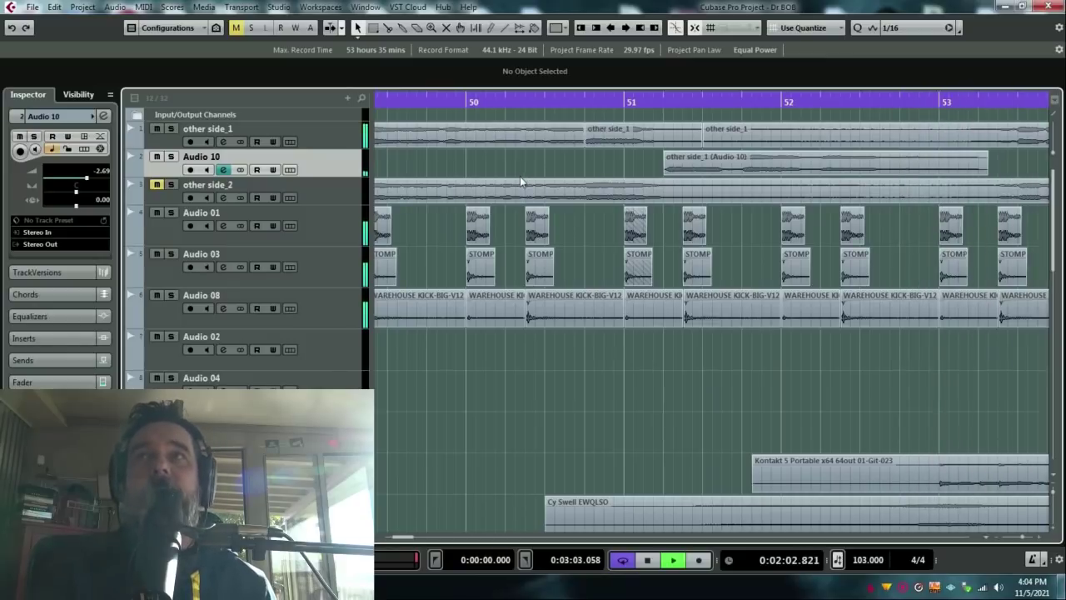
pyautogui.press('space')
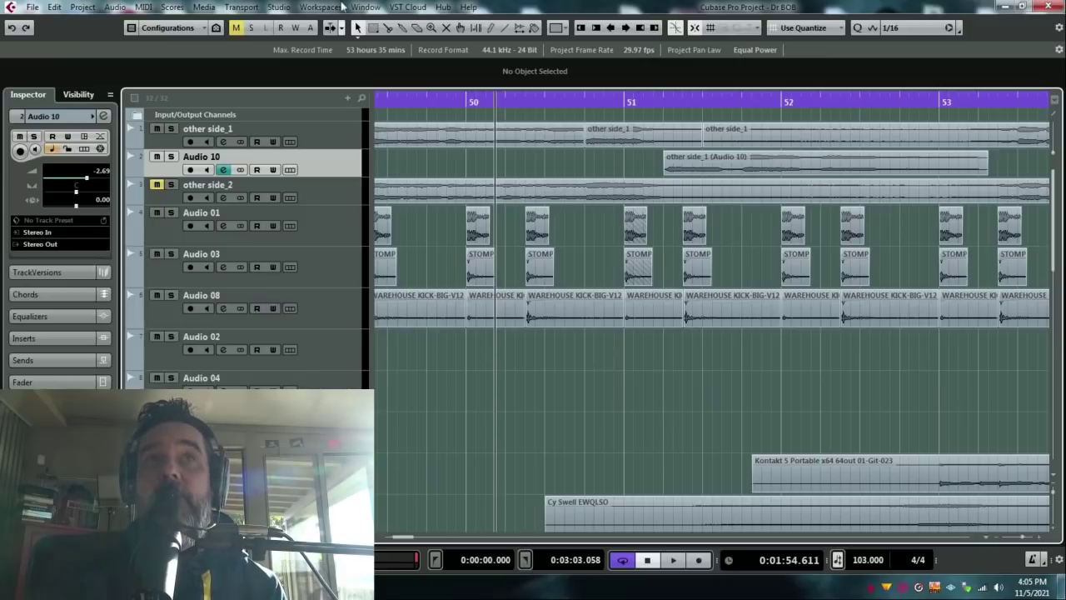
# Save the Dr BOB project and close it.
pyautogui.click(32, 7)
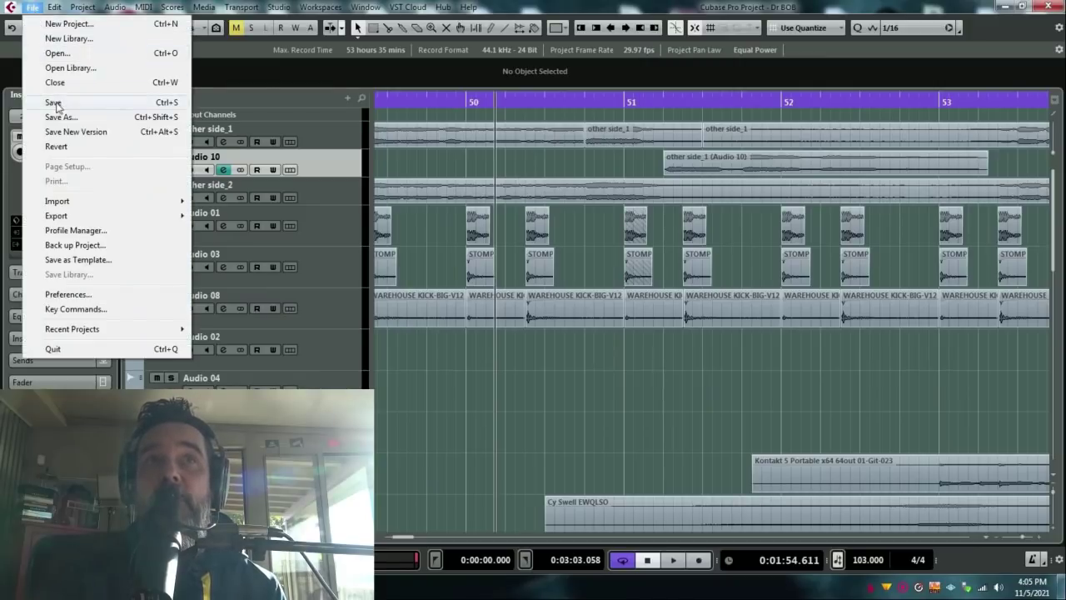
pyautogui.click(53, 102)
pyautogui.click(1056, 10)
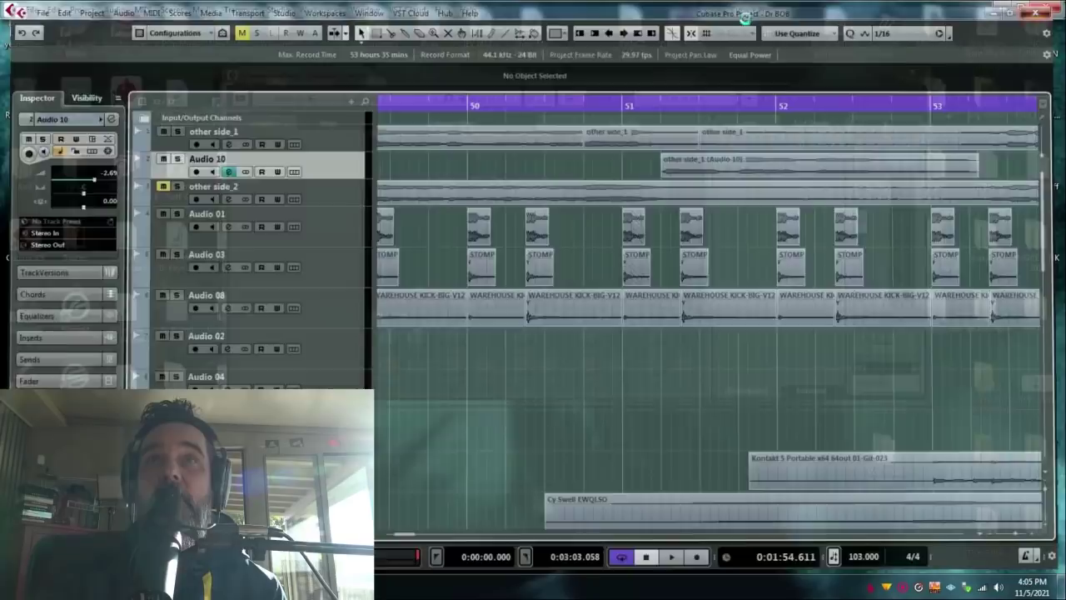
# Open the 26 Rendered Cubase project from the LuSaint folder.
pyautogui.click(32, 9)
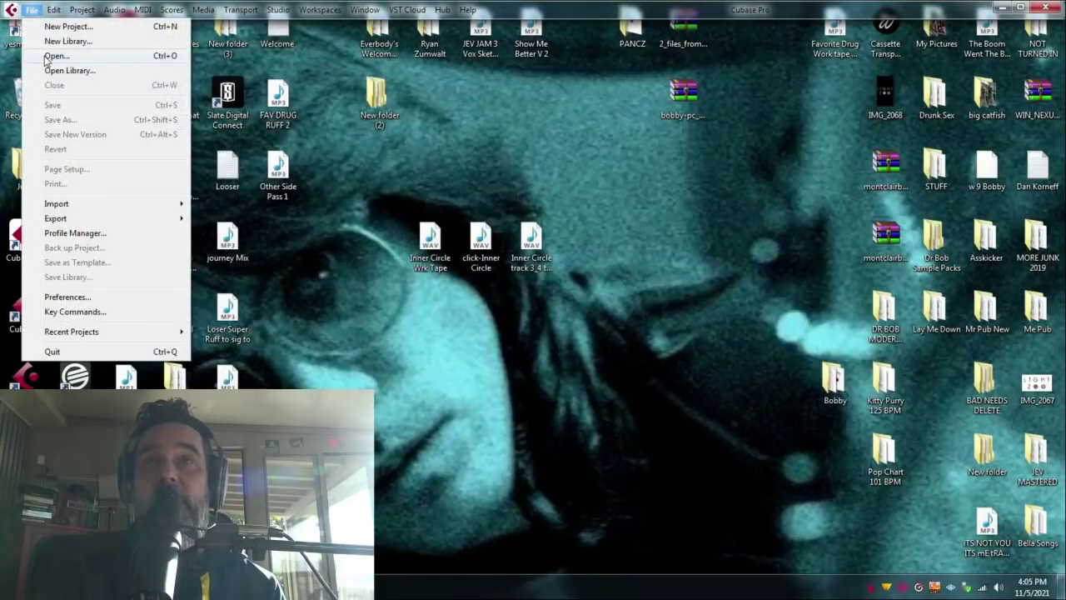
pyautogui.click(55, 56)
pyautogui.moveTo(772, 210); pyautogui.dragTo(738, 507)
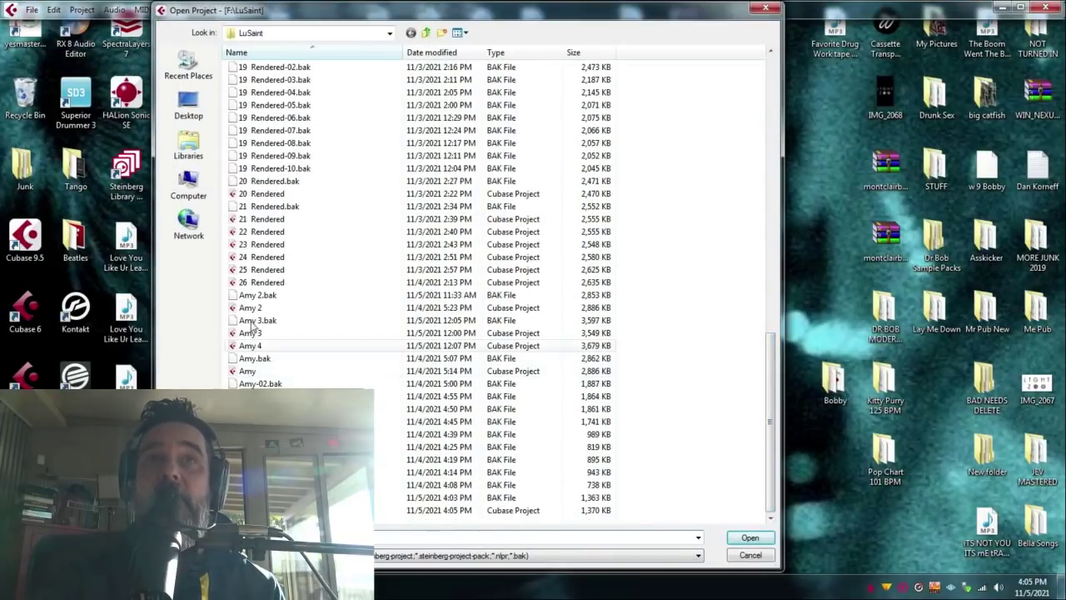
pyautogui.doubleClick(270, 282)
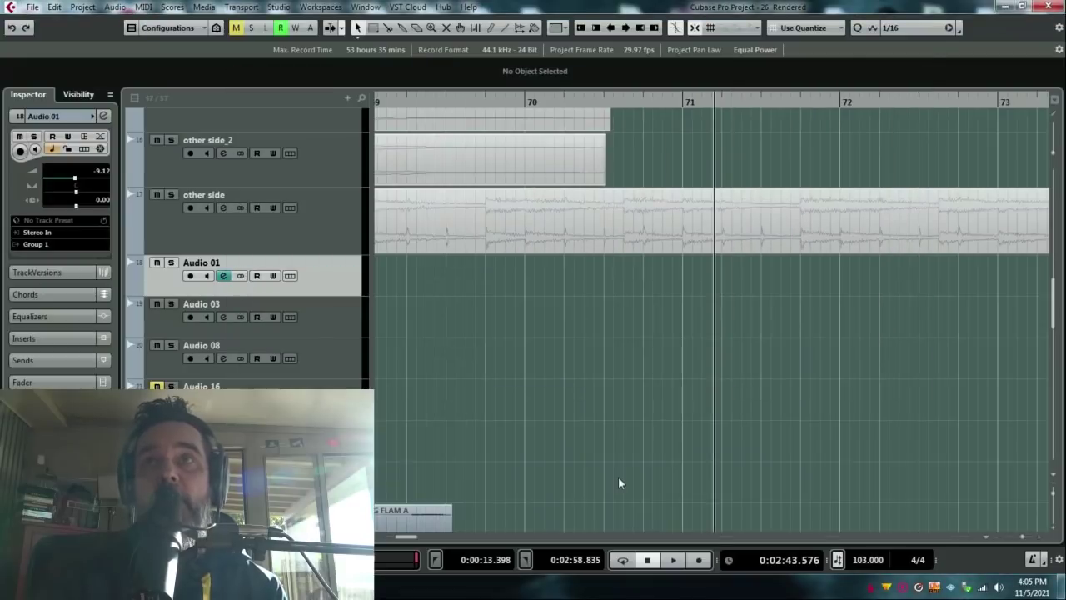
# Play the 26 Rendered arrangement from bar 45 and locate the bounced echo event on the other side_1 track.
pyautogui.click(1022, 538)
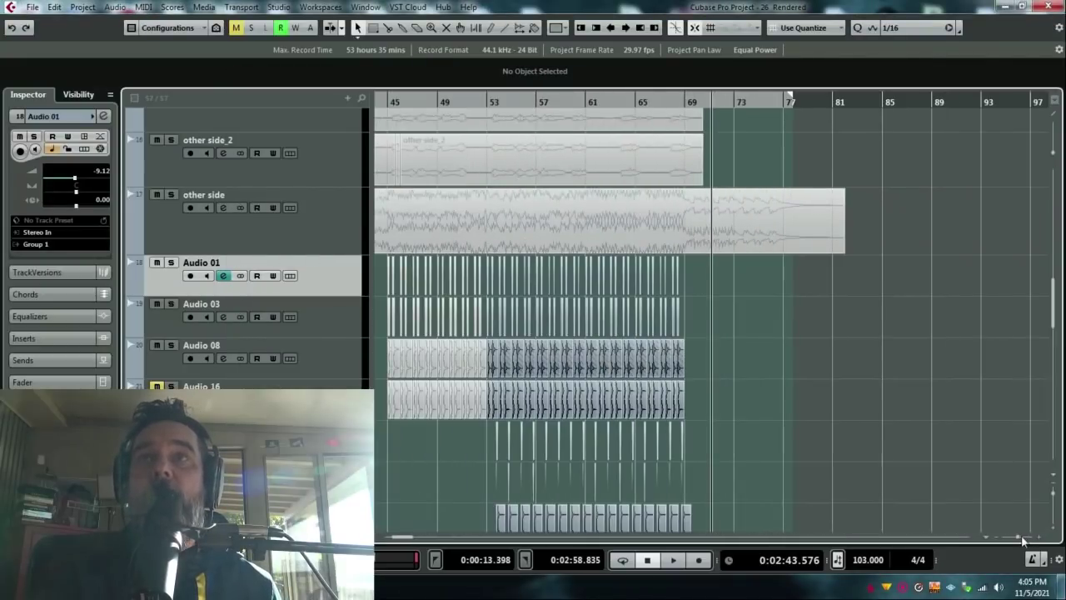
pyautogui.moveTo(518, 103); pyautogui.dragTo(480, 138)
pyautogui.press('space')
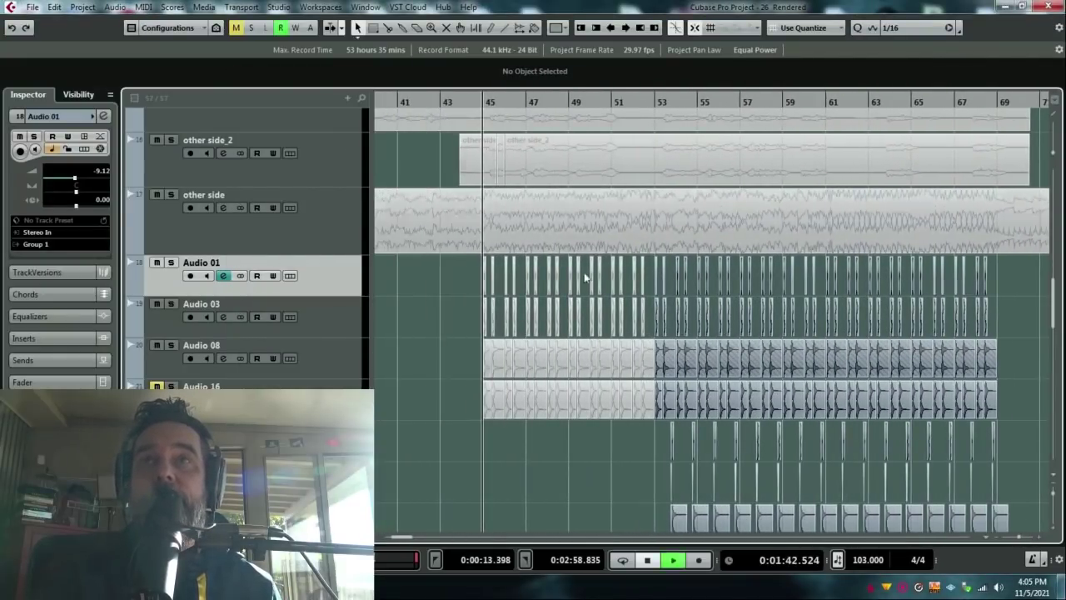
pyautogui.hscroll(2, 974, 540)
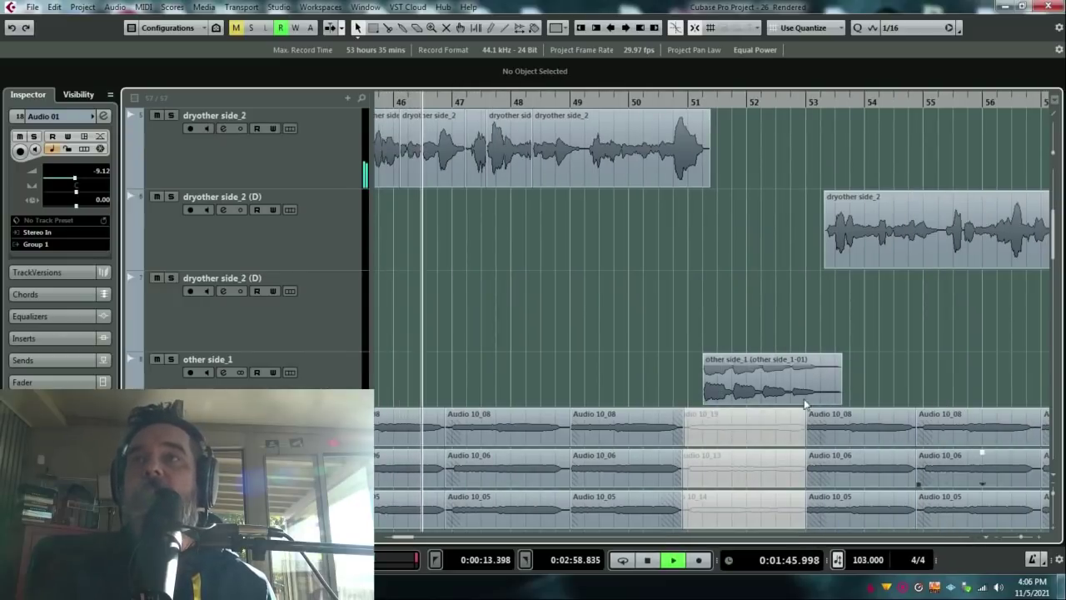
# Add a 2.0.0.92 fade-out to the bounced other side_1 echo event, colour it with Color 10, and listen through the section.
pyautogui.moveTo(839, 355); pyautogui.dragTo(748, 359)
pyautogui.click(565, 27)
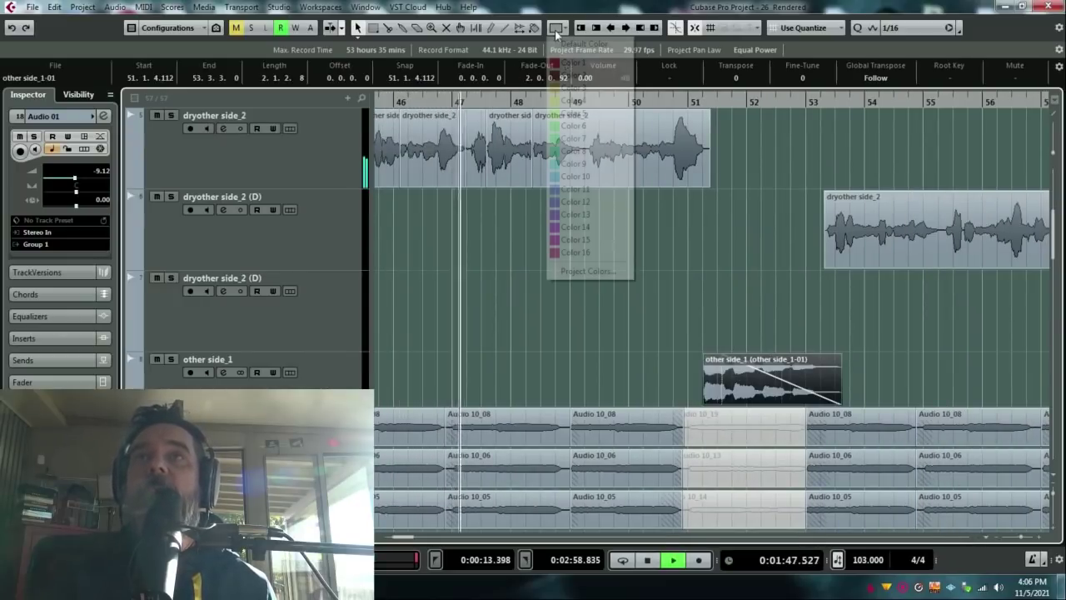
pyautogui.click(574, 175)
pyautogui.hscroll(2, 982, 539)
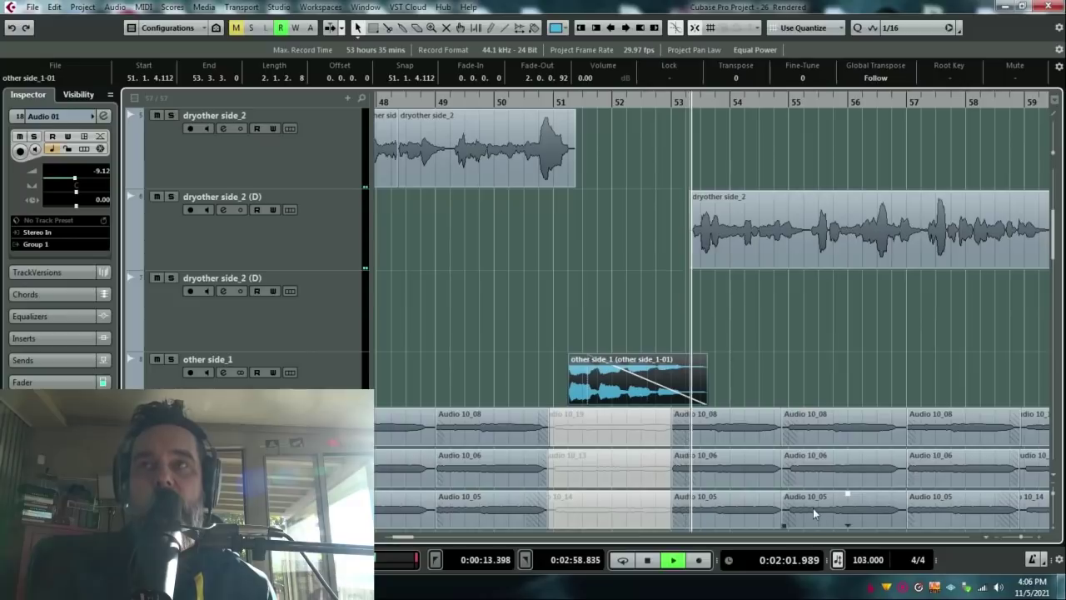
pyautogui.press('space')
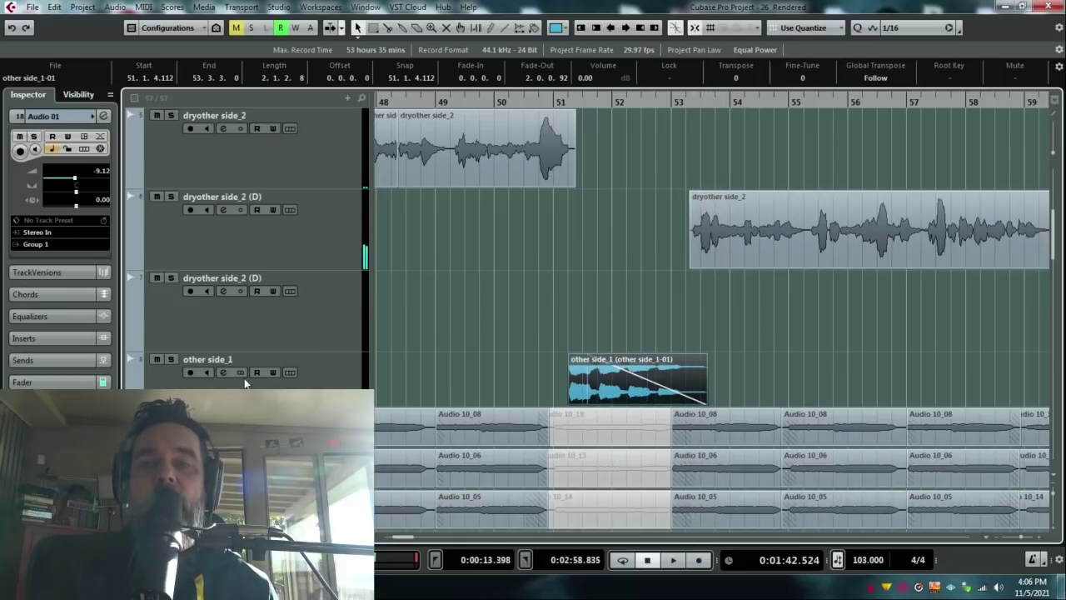
# Open the ValhallaPlate reverb fed by the other side_1 send and examine its settings alongside the arrangement.
pyautogui.click(223, 373)
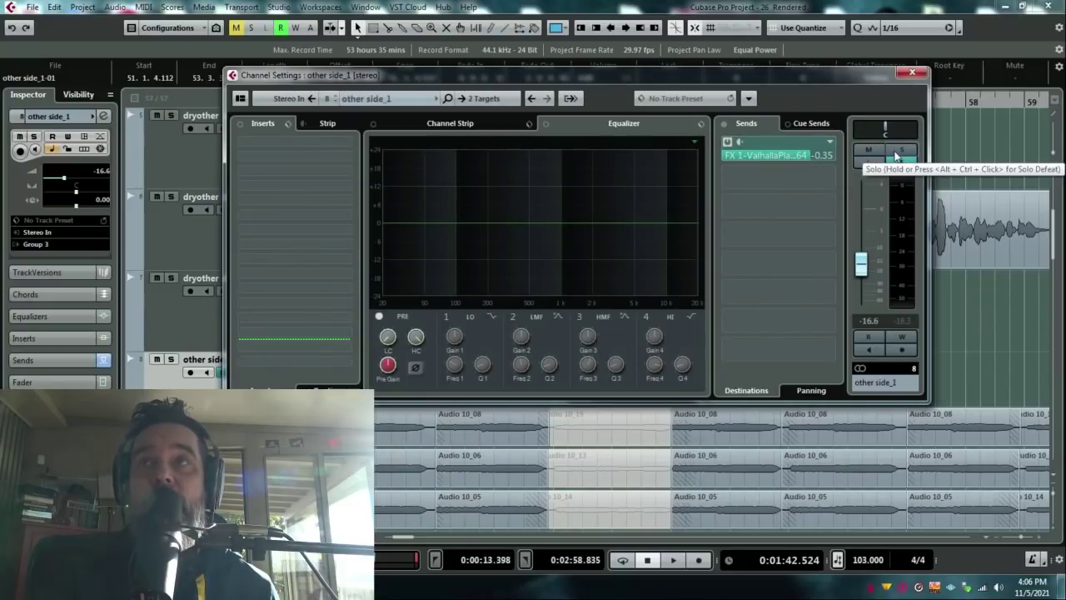
pyautogui.rightClick(781, 155)
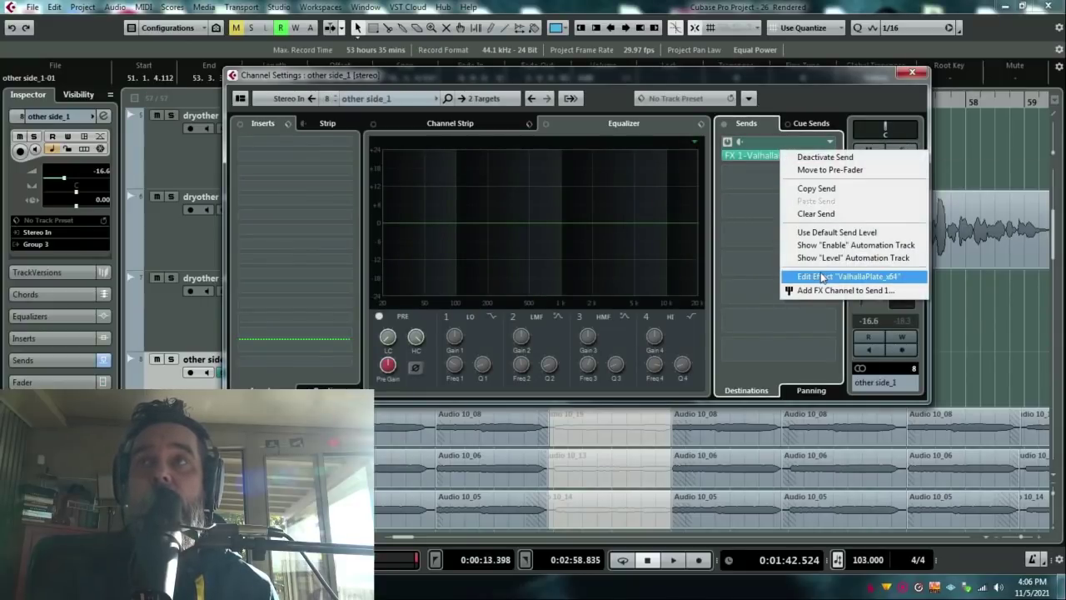
pyautogui.click(821, 277)
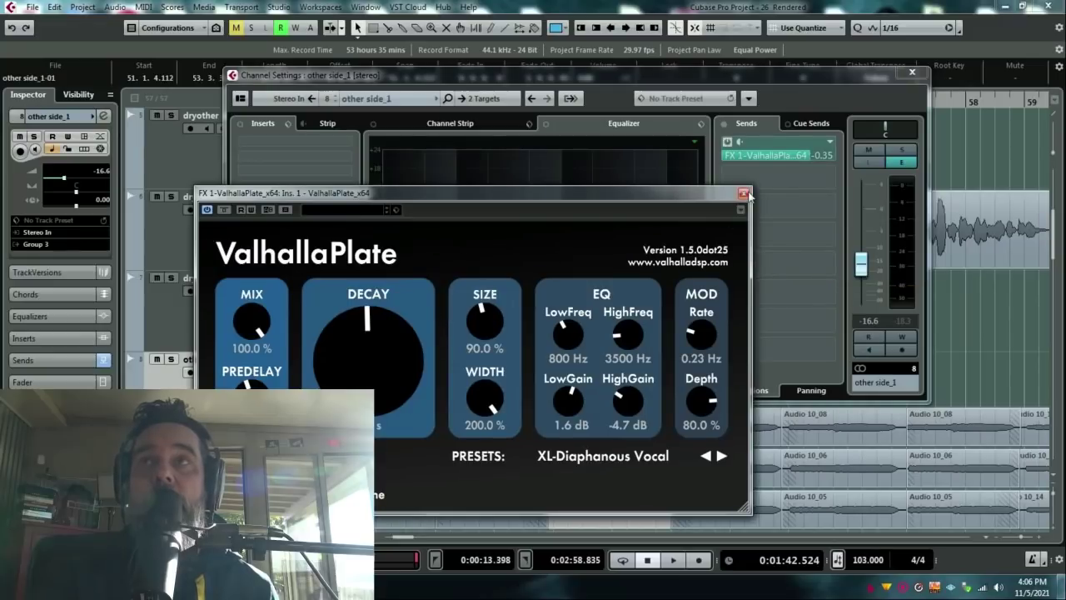
pyautogui.click(918, 75)
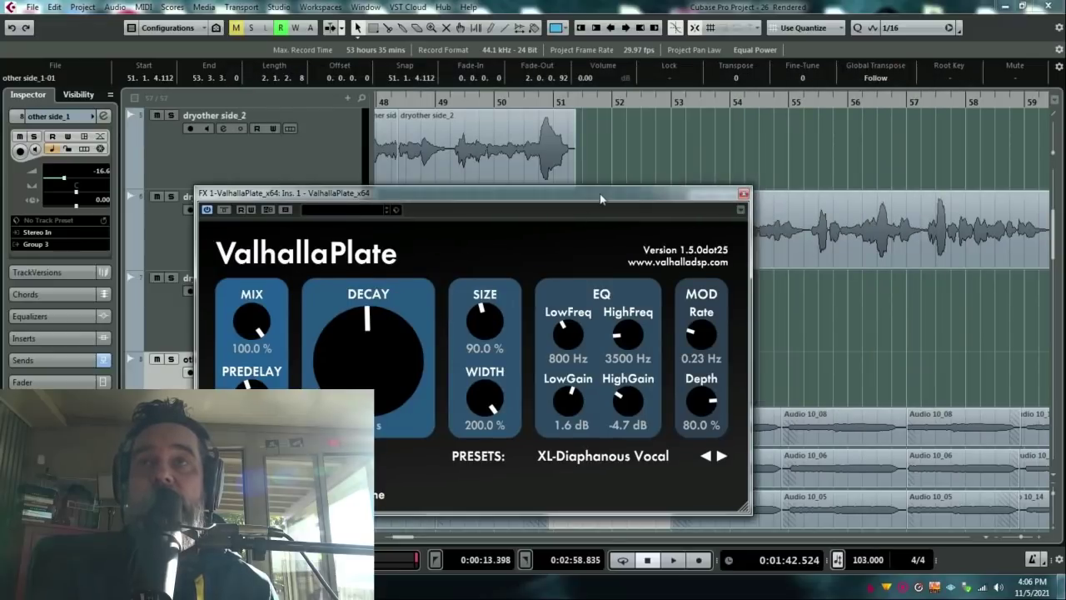
pyautogui.moveTo(599, 193); pyautogui.dragTo(1065, 176)
# Compare the soloed other side_1 echo from bar 51 with ValhallaPlate active and bypassed, and close the plug-in and clear the solo.
pyautogui.click(553, 101)
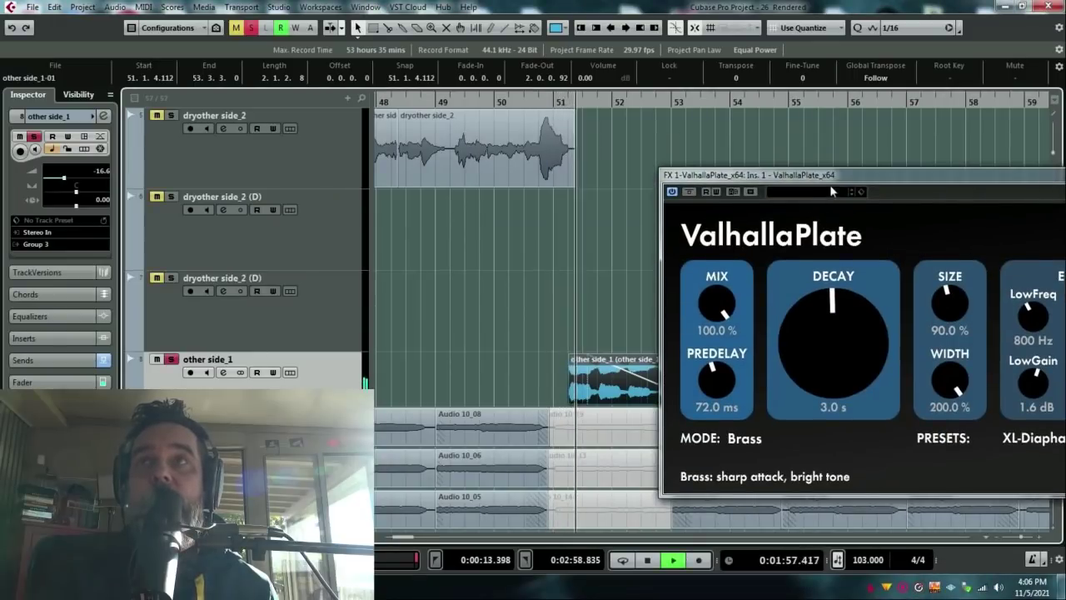
pyautogui.moveTo(865, 180); pyautogui.dragTo(918, 125)
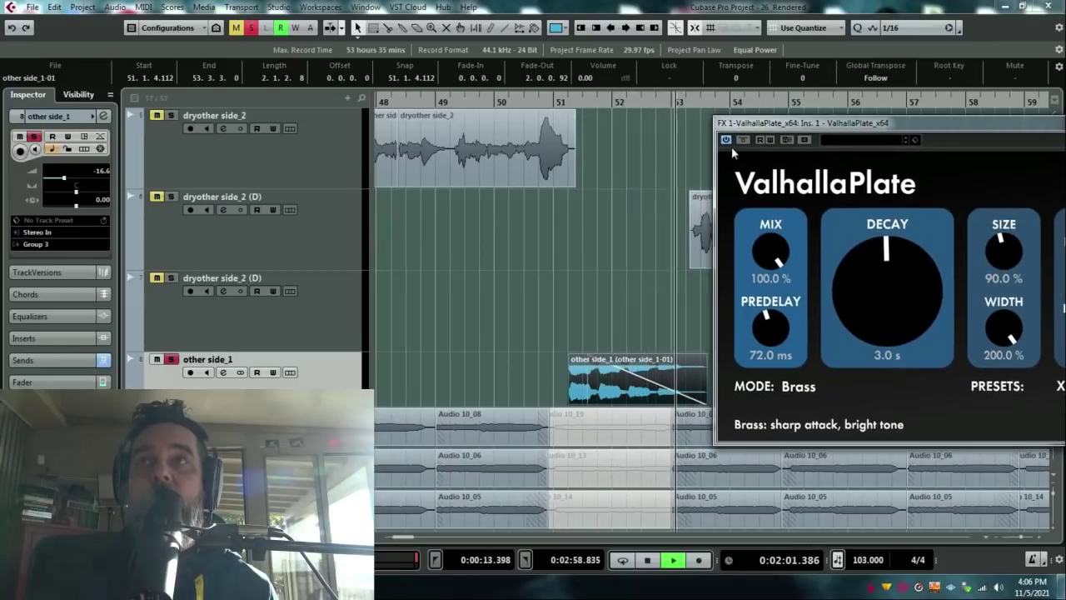
pyautogui.press('space')
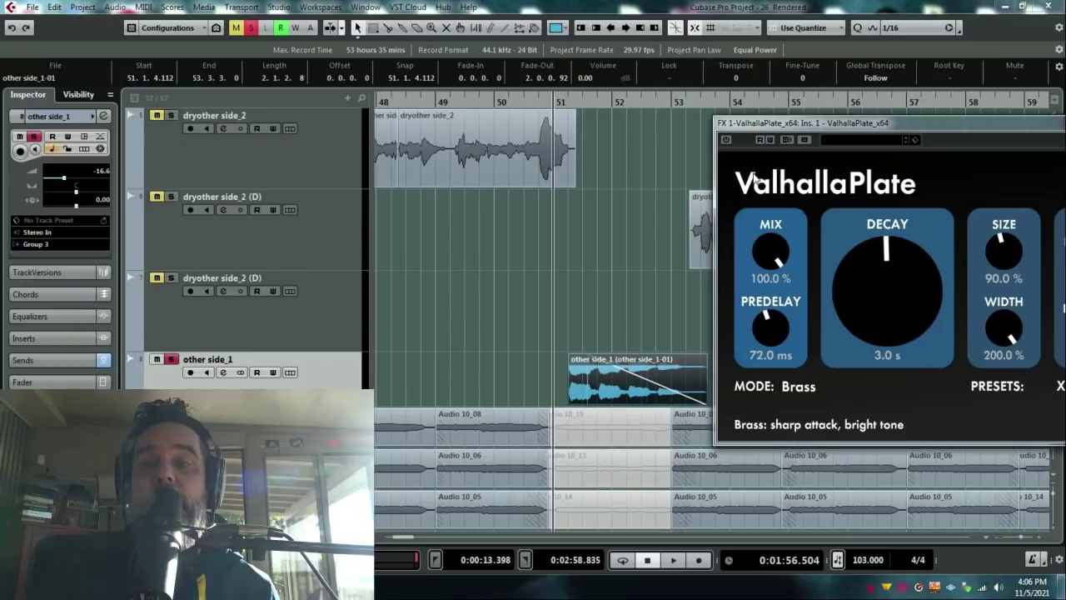
pyautogui.press('space')
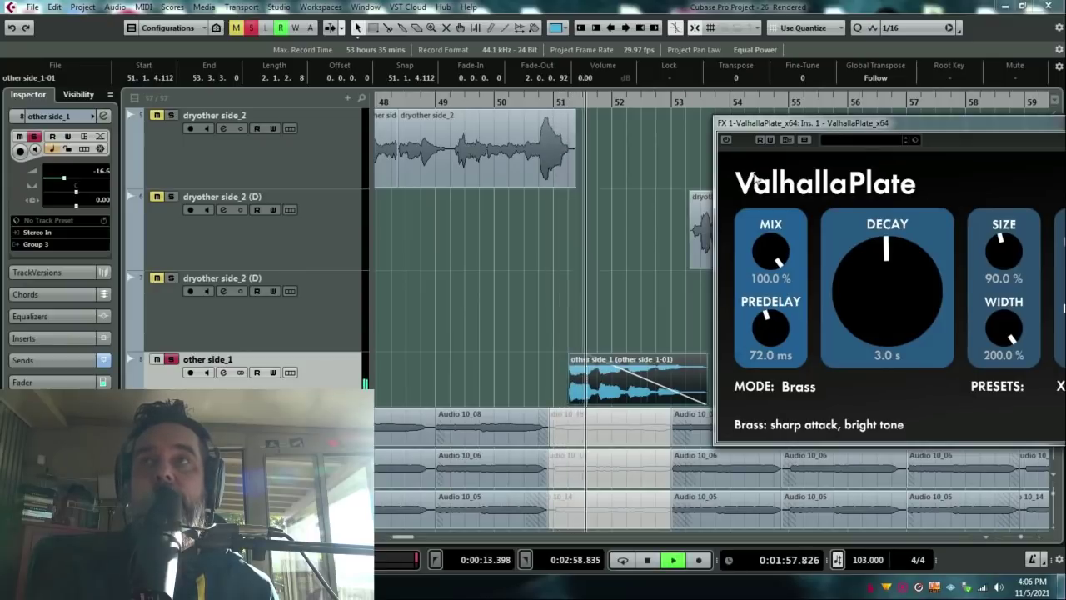
pyautogui.press('space')
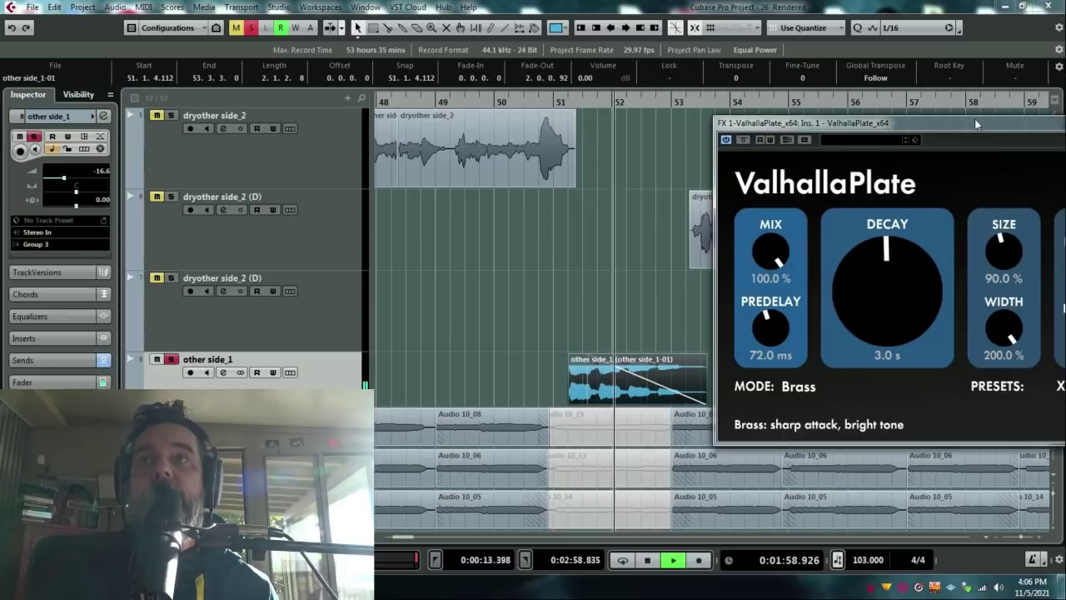
pyautogui.press('space')
pyautogui.moveTo(976, 126); pyautogui.dragTo(672, 123)
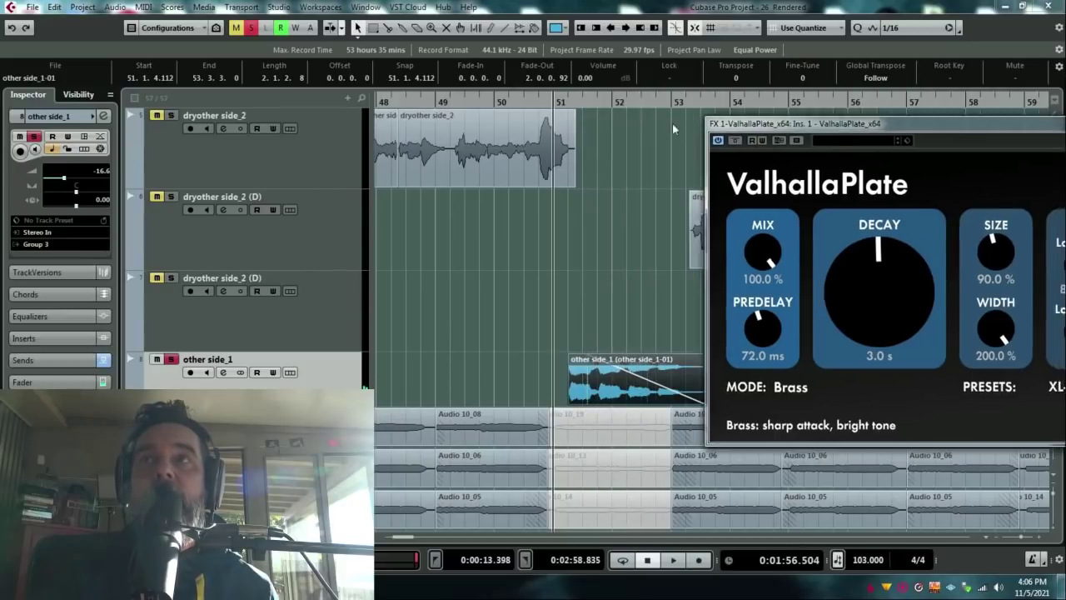
pyautogui.click(926, 124)
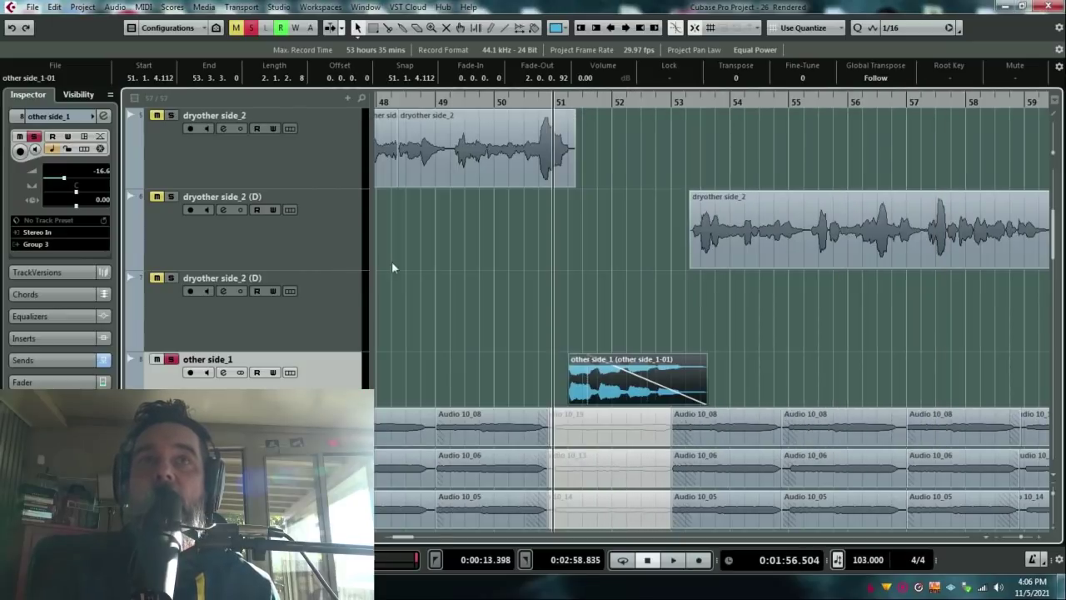
pyautogui.click(171, 360)
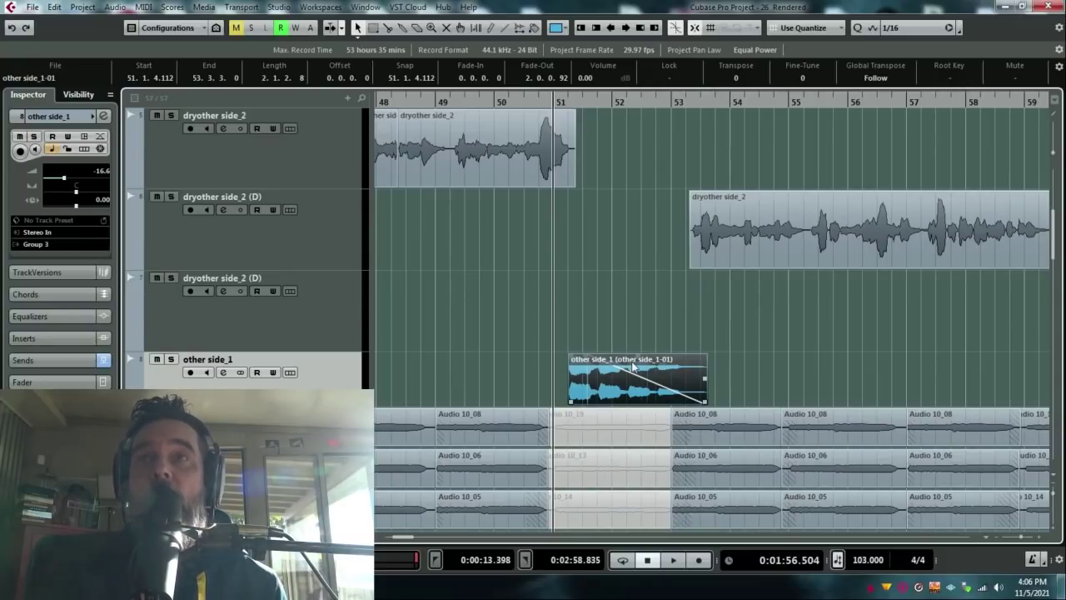
# Extend the Keyscape, B4.64, EWQLSOSilverVST and EZbass events from bar 51 to bar 53 and play the filled gap in solo.
pyautogui.scroll(-12, 633, 367)
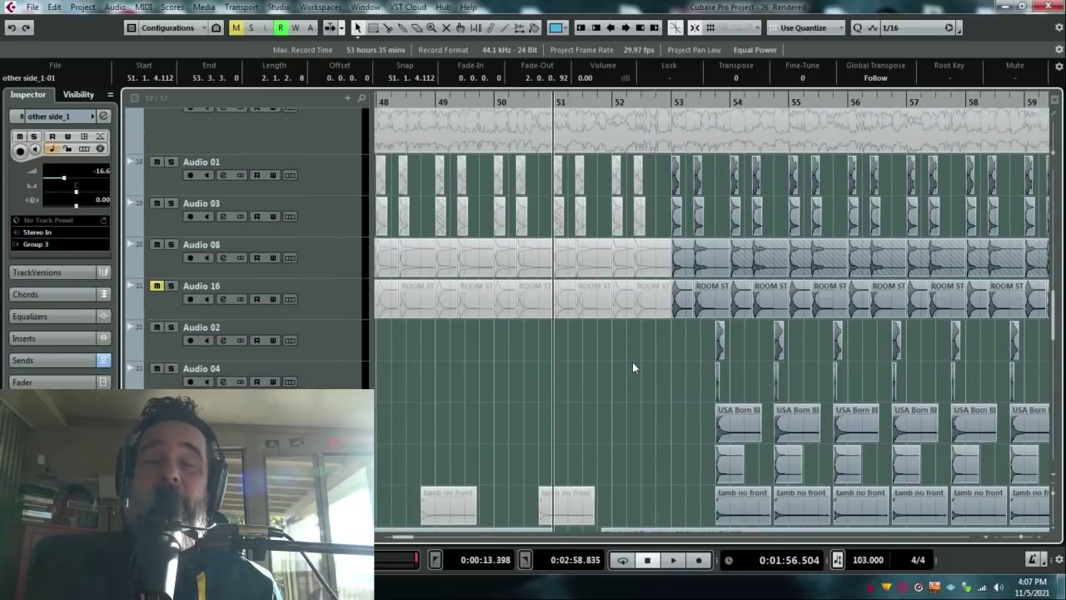
pyautogui.scroll(-6, 632, 366)
pyautogui.scroll(-10, 632, 363)
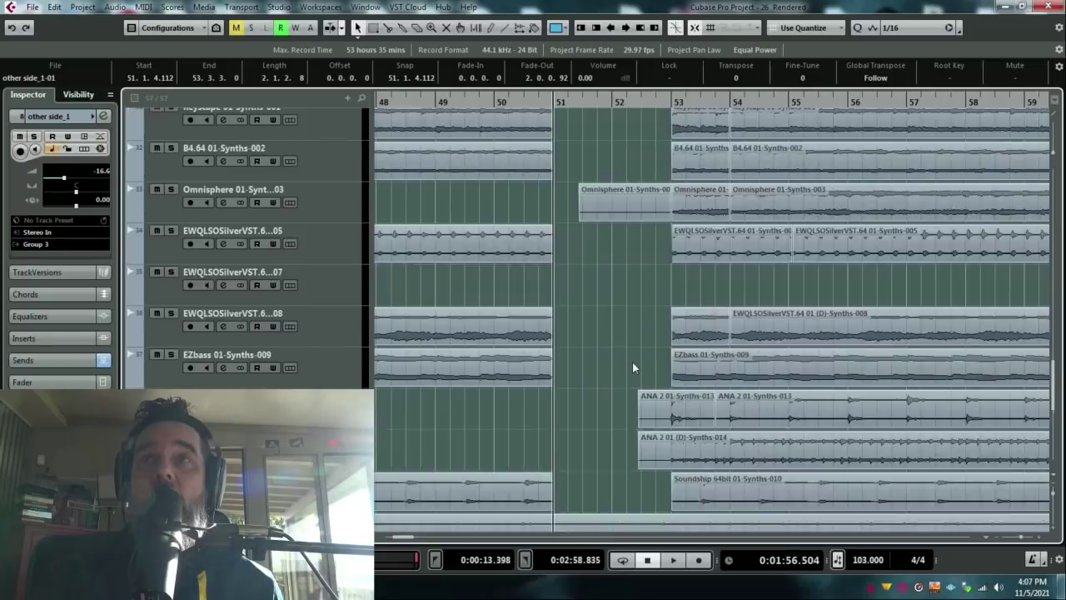
pyautogui.moveTo(594, 301); pyautogui.dragTo(671, 260)
pyautogui.scroll(4, 556, 229)
pyautogui.moveTo(535, 351); pyautogui.dragTo(671, 233)
pyautogui.scroll(-6, 592, 302)
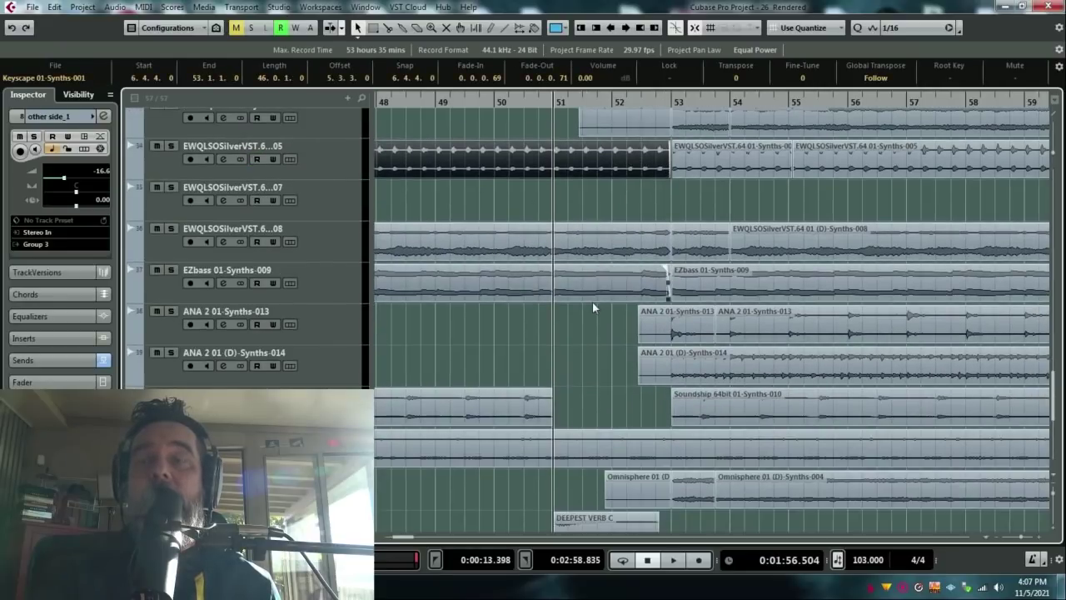
pyautogui.scroll(6, 592, 305)
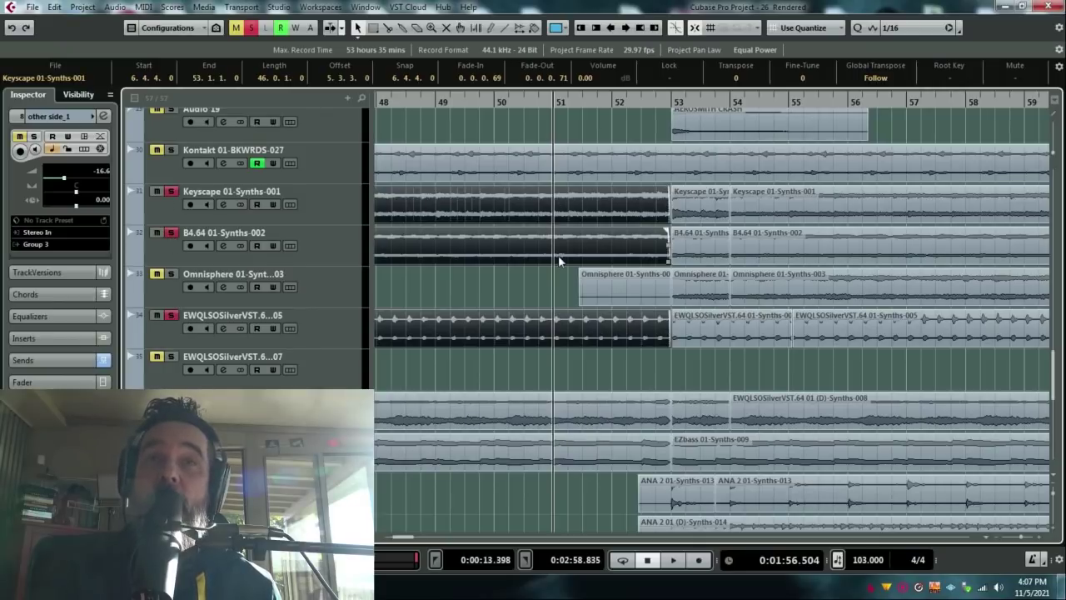
pyautogui.press('space')
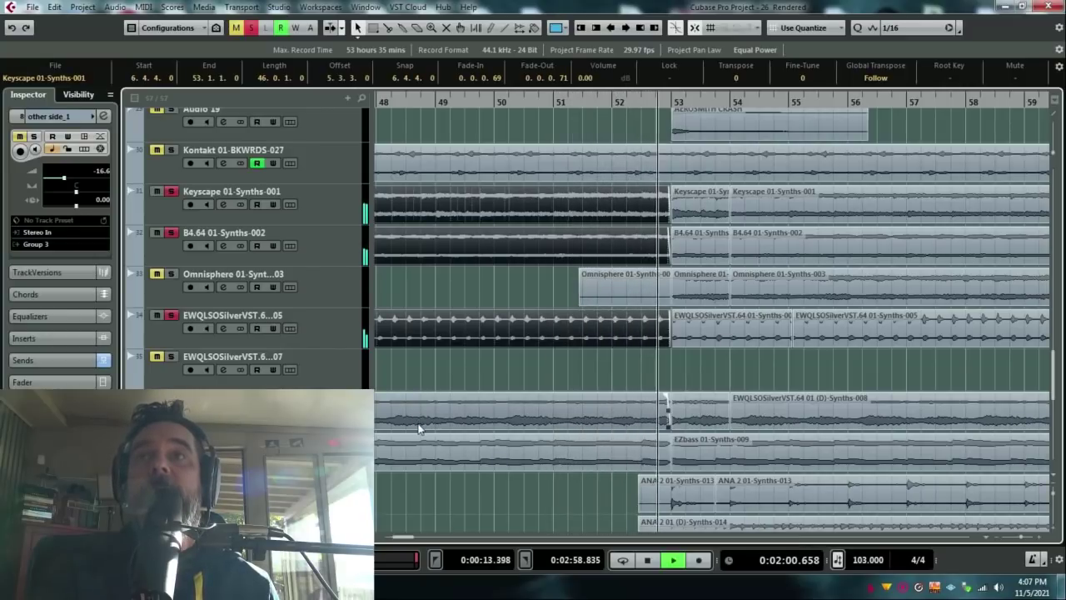
pyautogui.press('space')
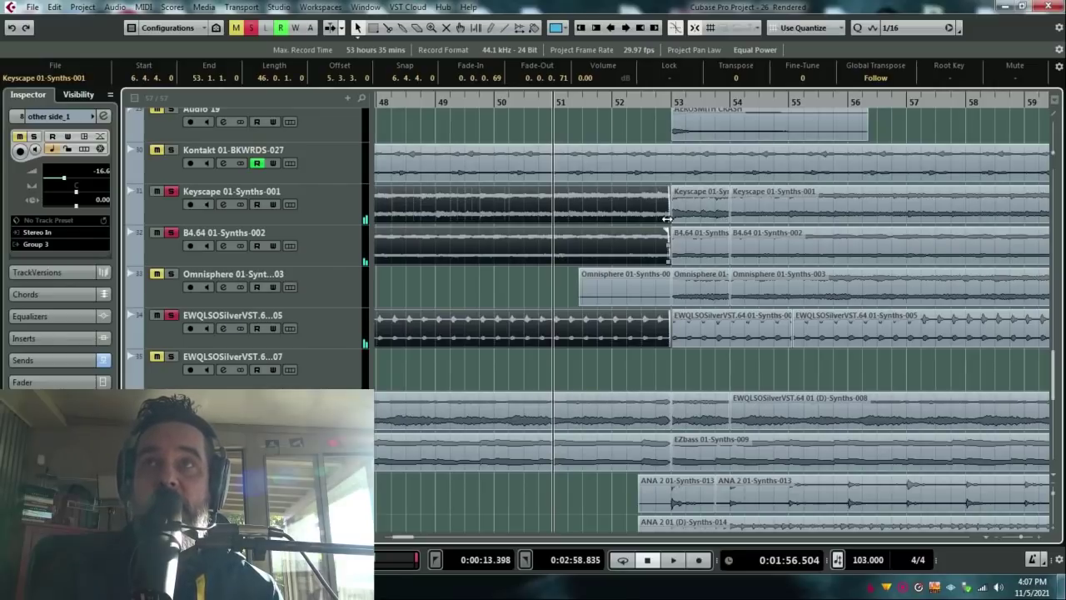
# Trim the extended synth and bass events back to bar 51 and clear all solos.
pyautogui.press('Delete')
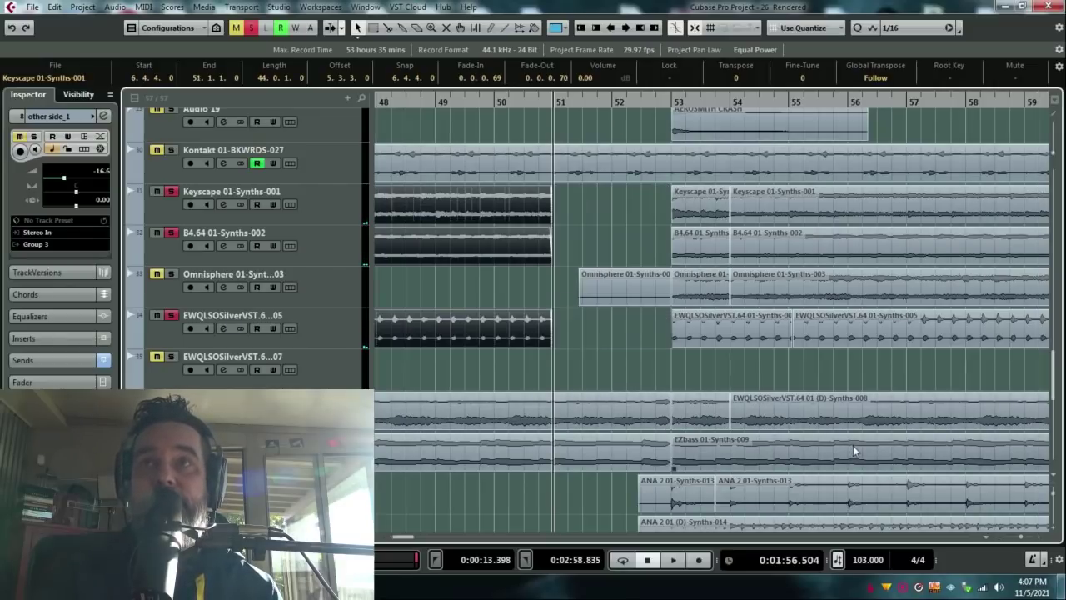
pyautogui.scroll(-6, 626, 432)
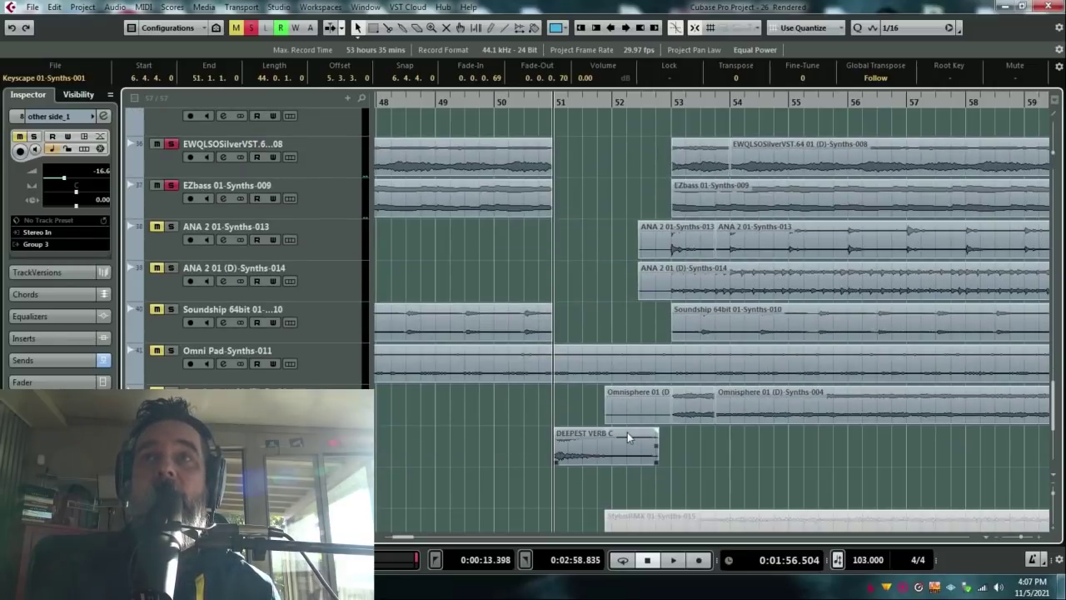
pyautogui.scroll(10, 627, 433)
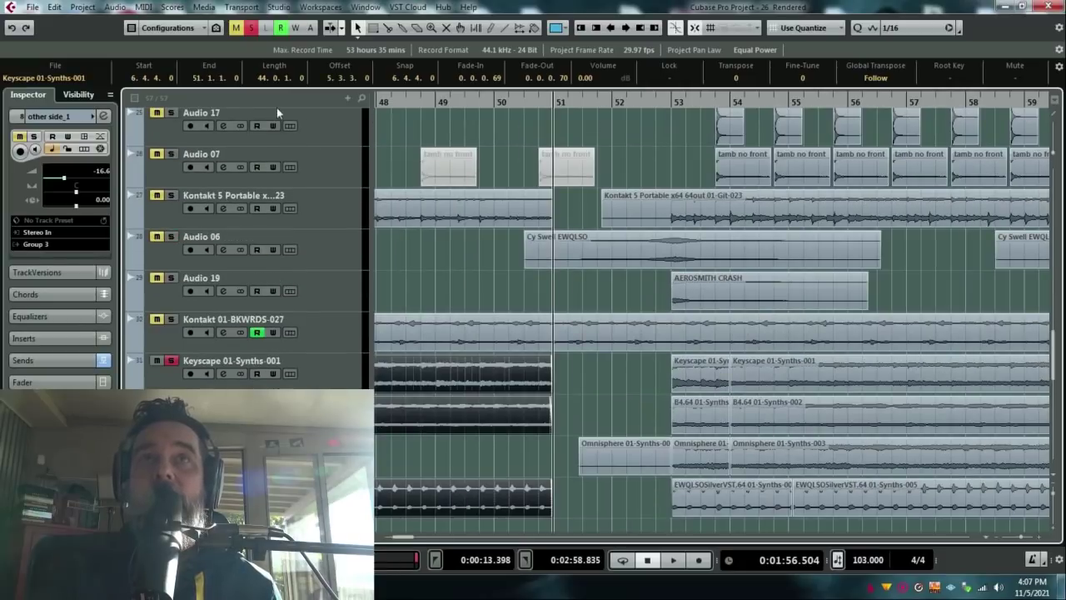
pyautogui.click(252, 28)
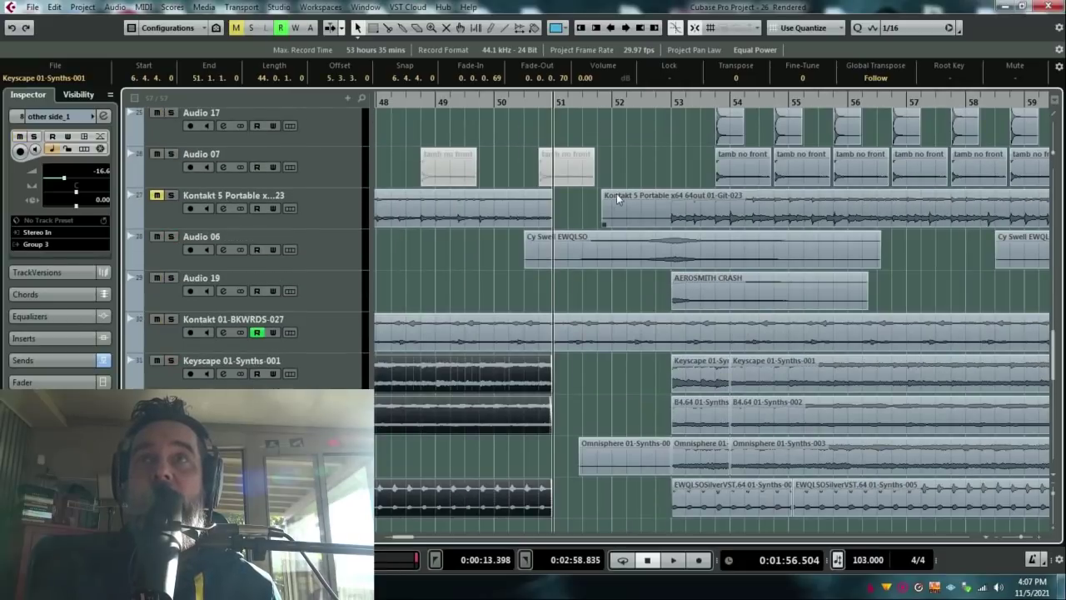
# Play the Kontakt 01-BKWRDS-027 track in solo from bar 51 and clear its solo.
pyautogui.click(173, 319)
pyautogui.press('space')
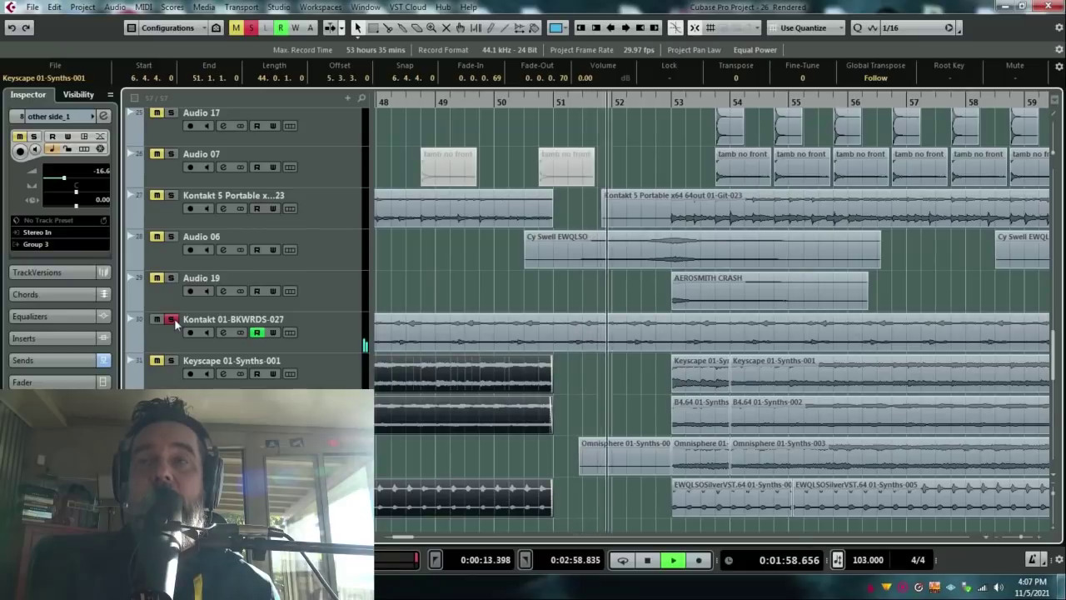
pyautogui.press('space')
pyautogui.click(173, 319)
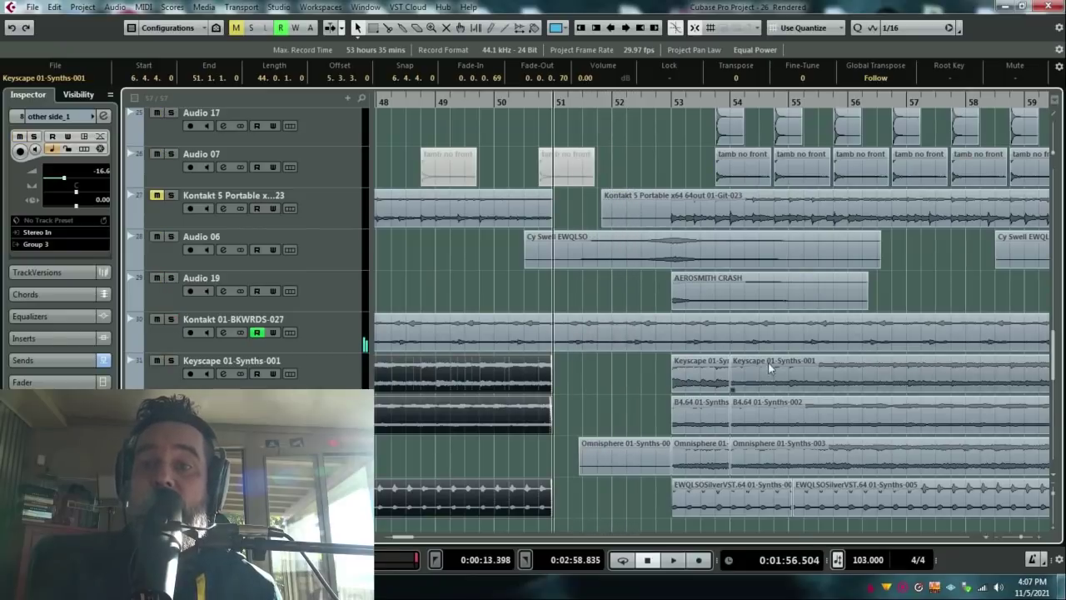
# Return to the other side_1 echo event and play the full arrangement from bar 50 through the gap.
pyautogui.scroll(10, 804, 375)
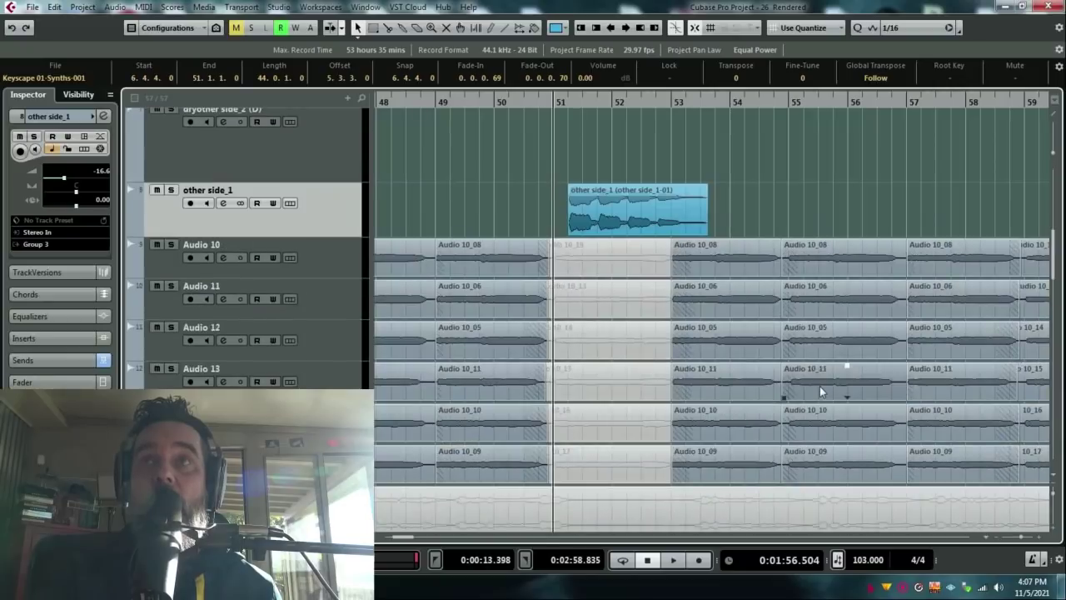
pyautogui.scroll(3, 821, 391)
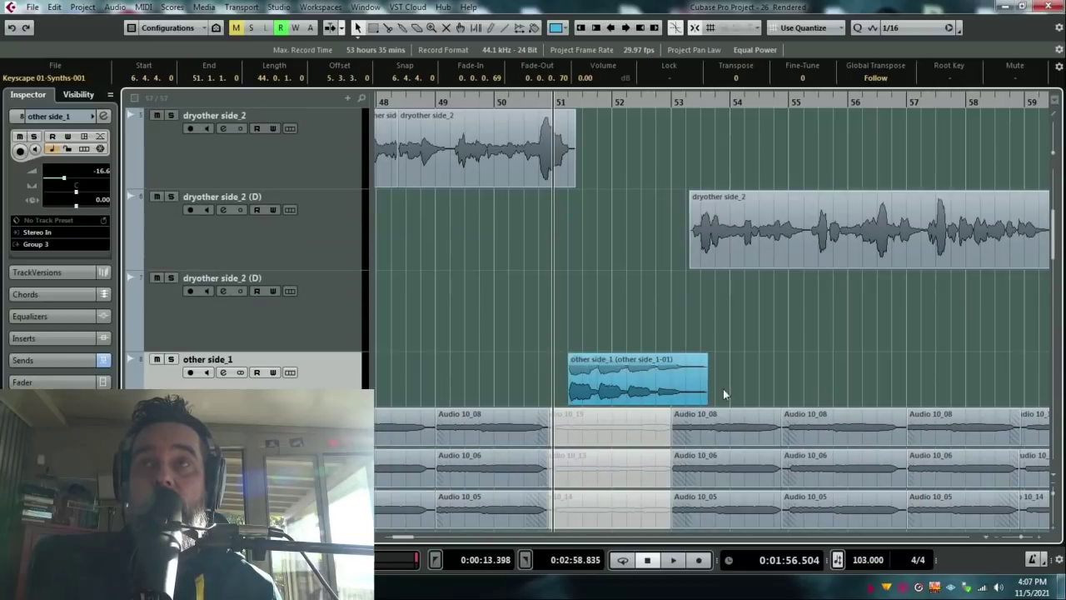
pyautogui.click(497, 100)
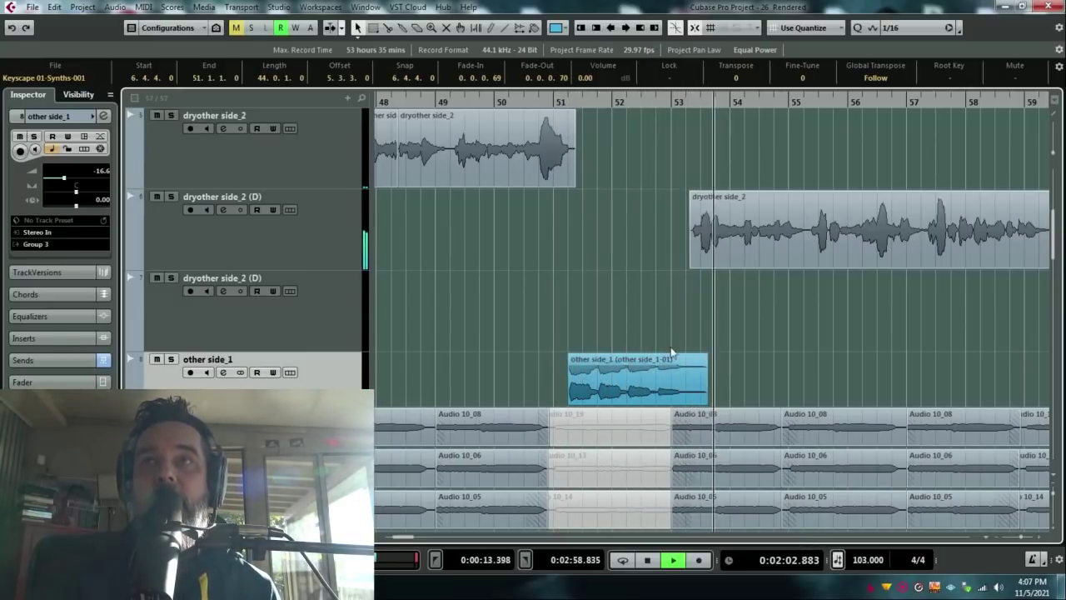
pyautogui.press('space')
# Locate the DEEPEST VERB C event at bar 51 and play it in solo from bar 50.
pyautogui.scroll(-8, 671, 363)
pyautogui.scroll(-5, 664, 392)
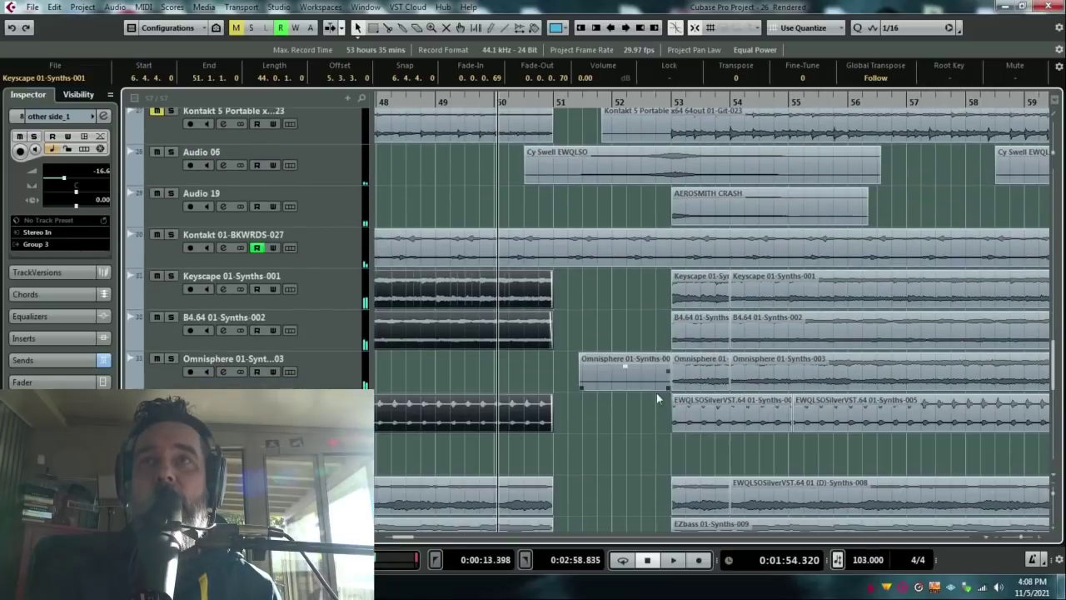
pyautogui.scroll(-5, 656, 391)
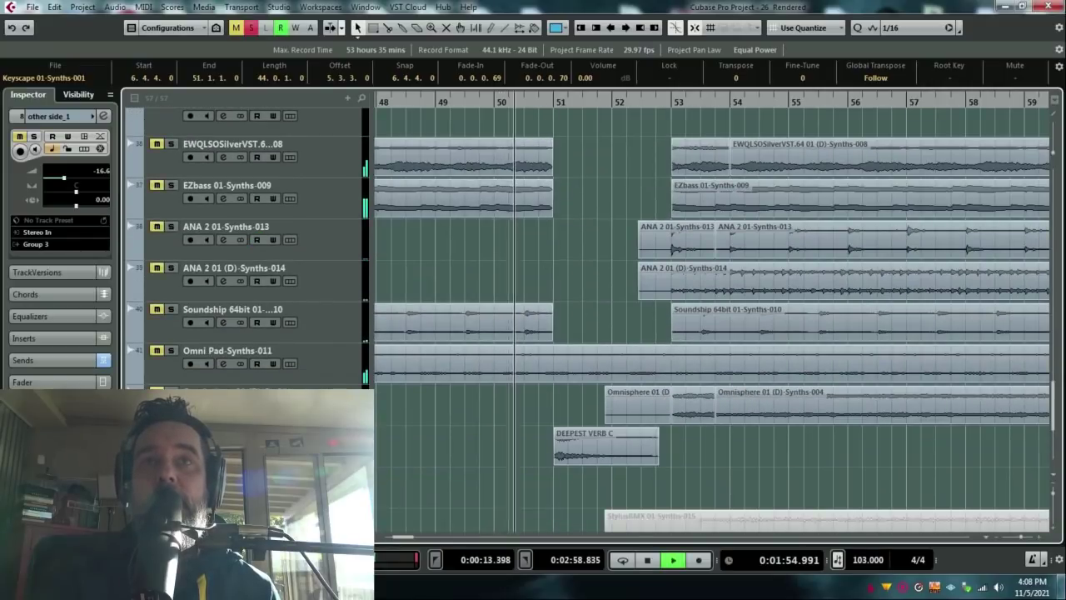
pyautogui.press('s')
pyautogui.press('s')
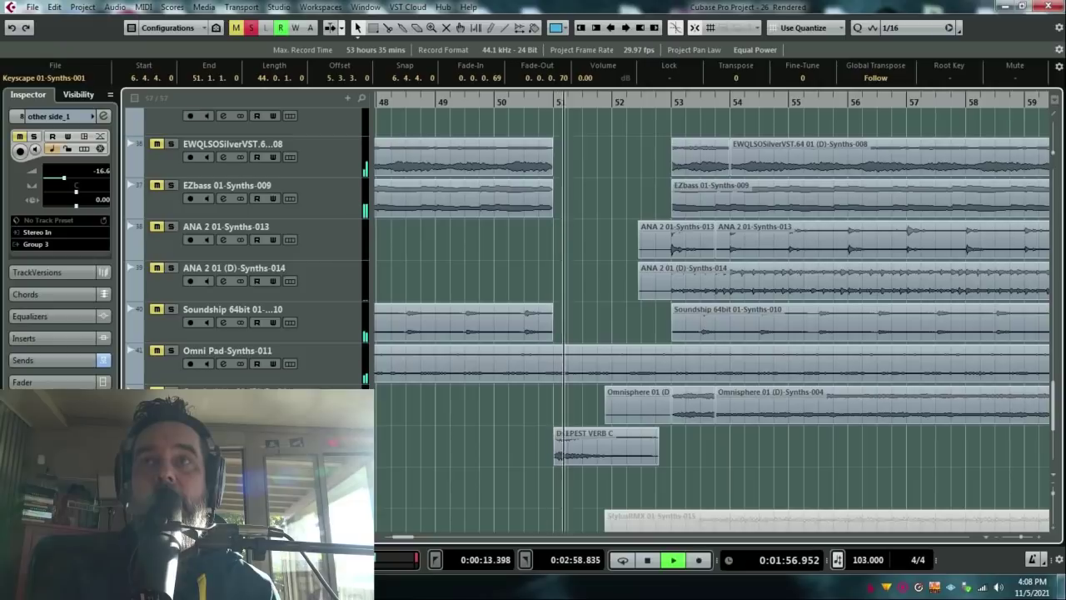
pyautogui.press('space')
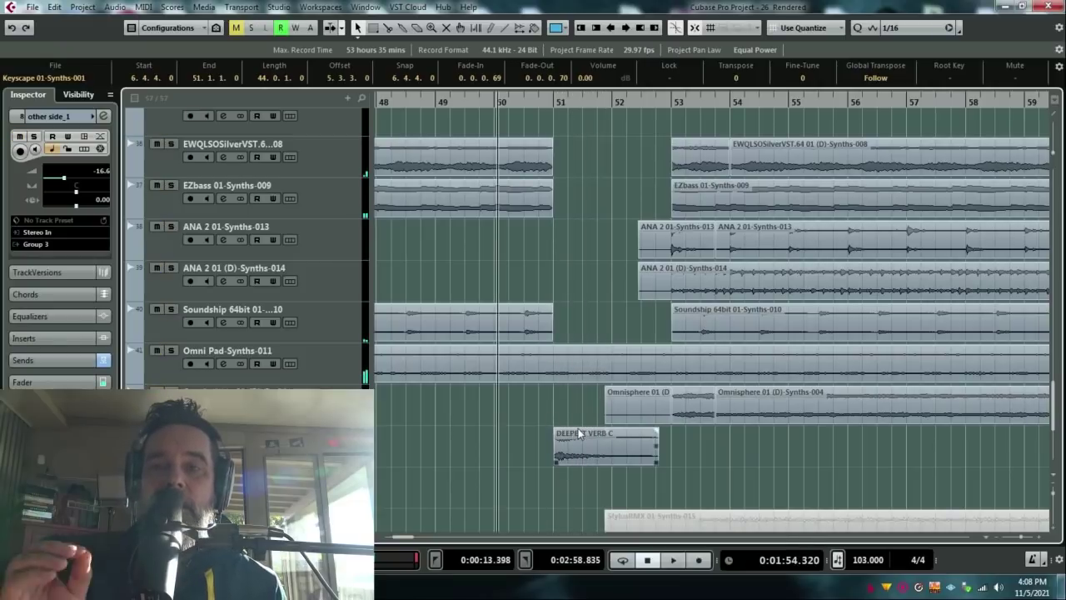